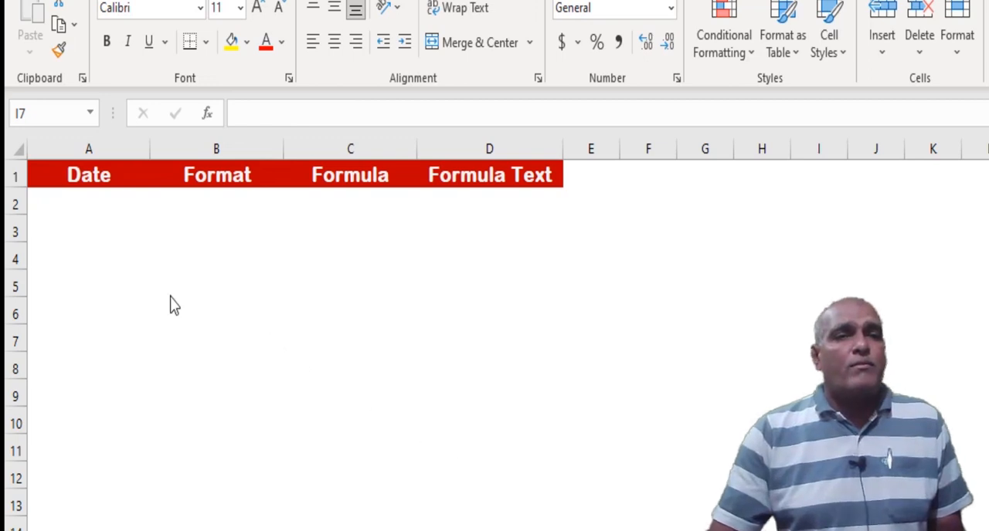
Start a TEXT formula in cell A2 to examine the function's Value and Format_text arguments, leaving the cell empty
left_click(91, 203)
type("=text")
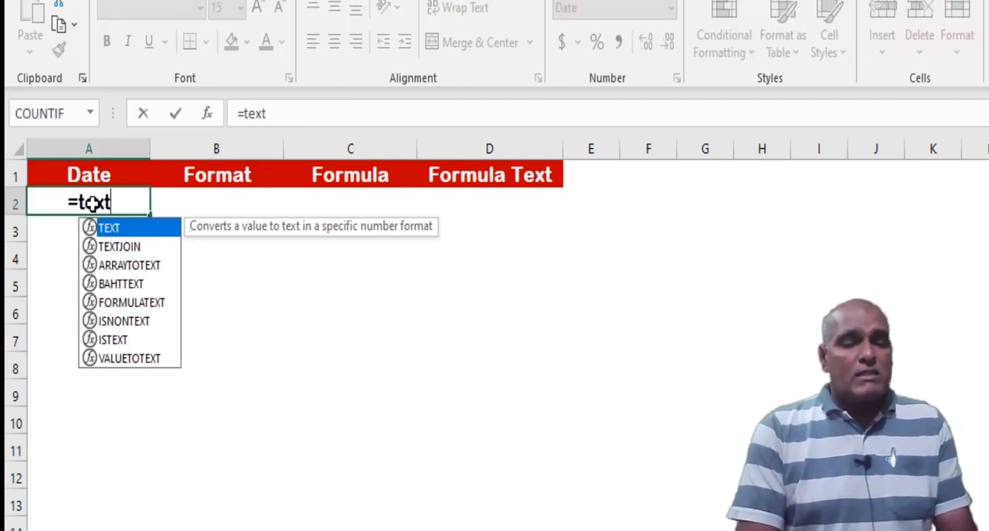
type("(")
left_click(207, 115)
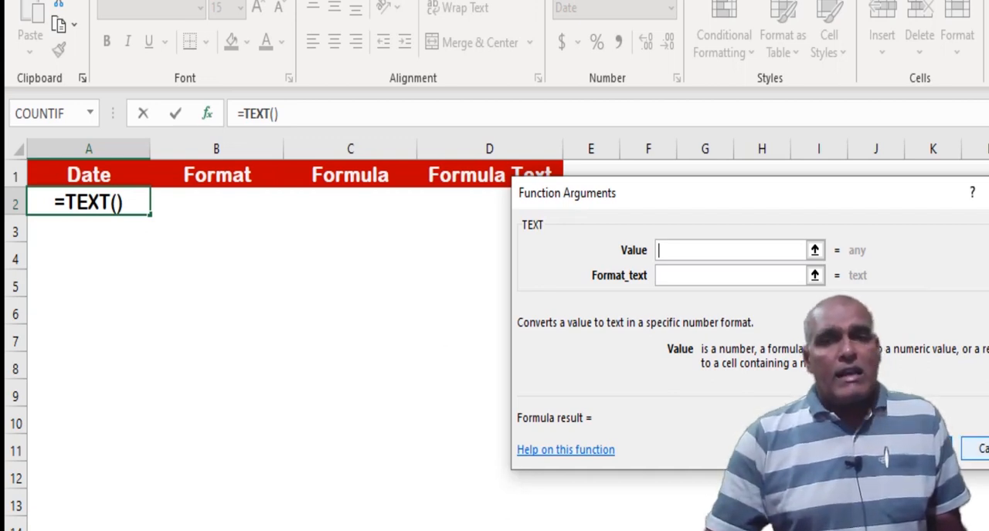
key("Escape")
Enter today's date in cell A2 with the formula =TODAY()
left_click(227, 289)
left_click(211, 210)
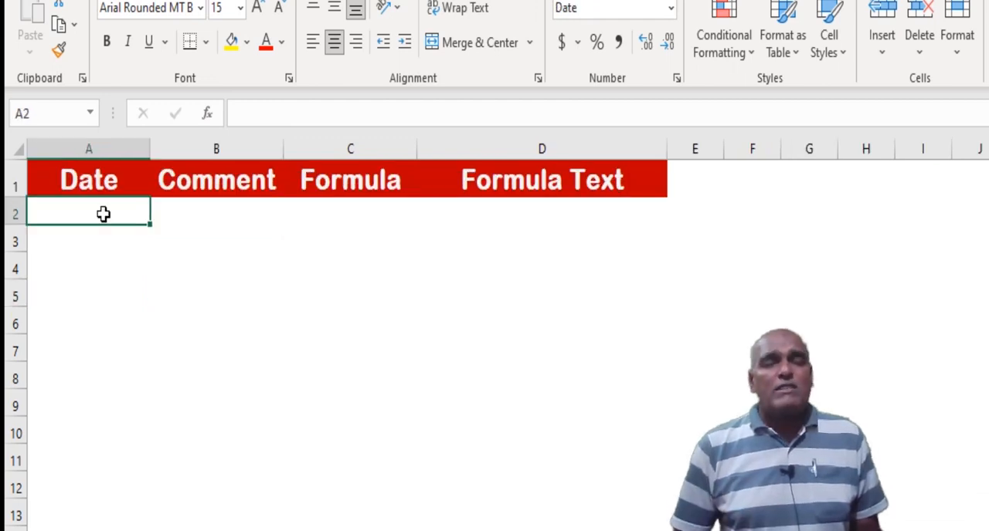
type("=")
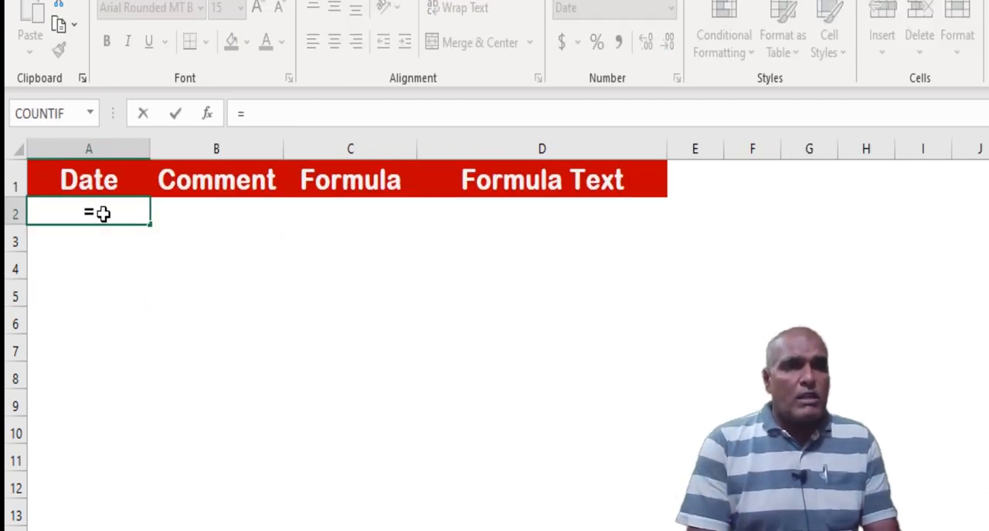
type("today()")
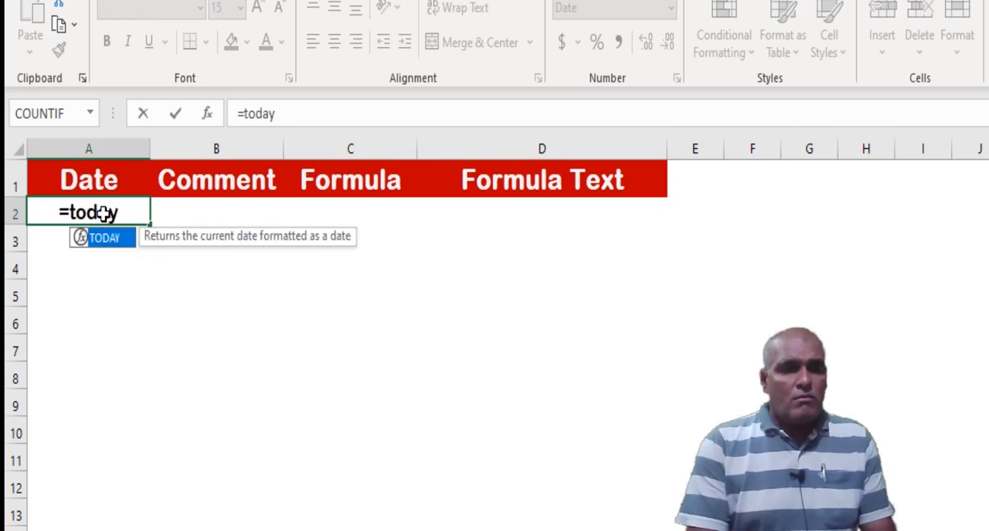
key("Return")
left_click(103, 214)
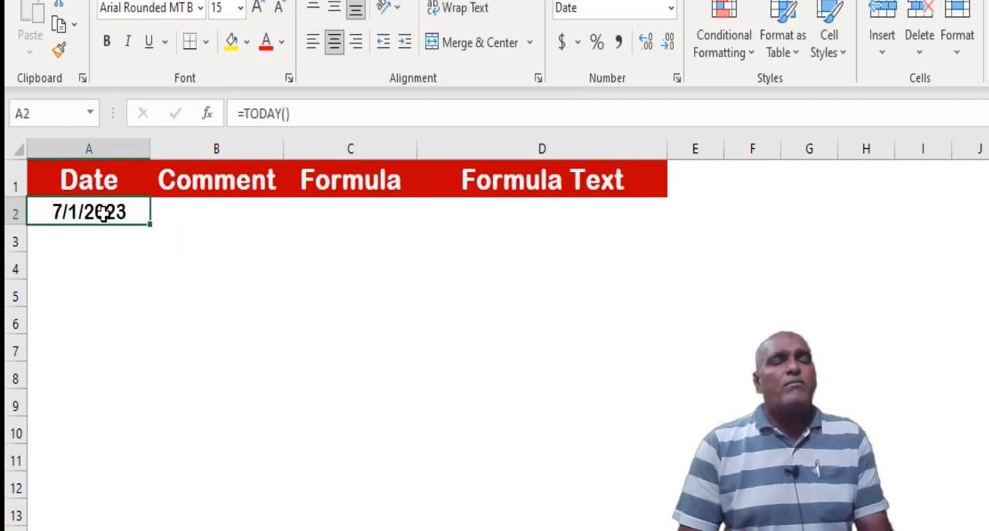
Enter the comment Year in cell B2 beside the date
key("Right")
type("Year")
key("Right")
key("Left")
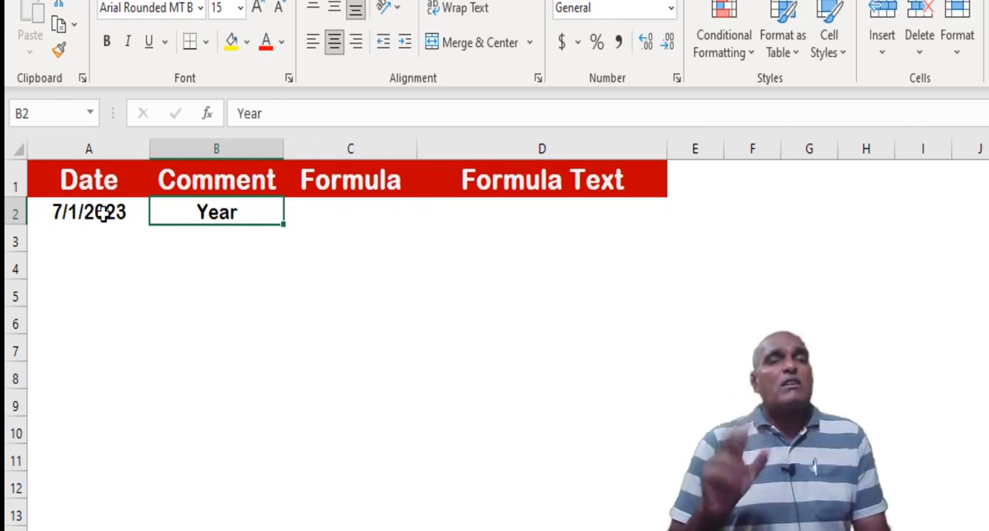
Enter =TEXT(TODAY(),"Y") in cell C2 and review its function arguments
key("Right")
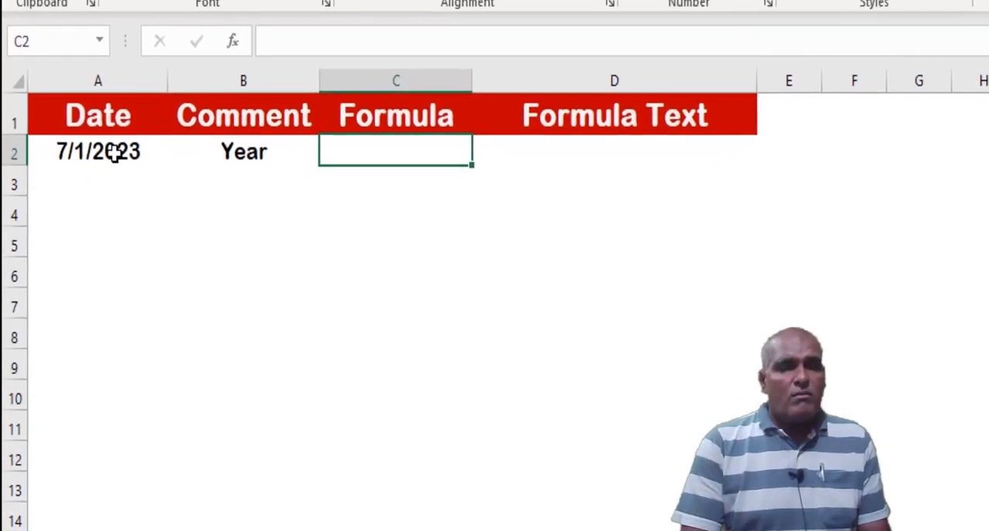
type("=text(")
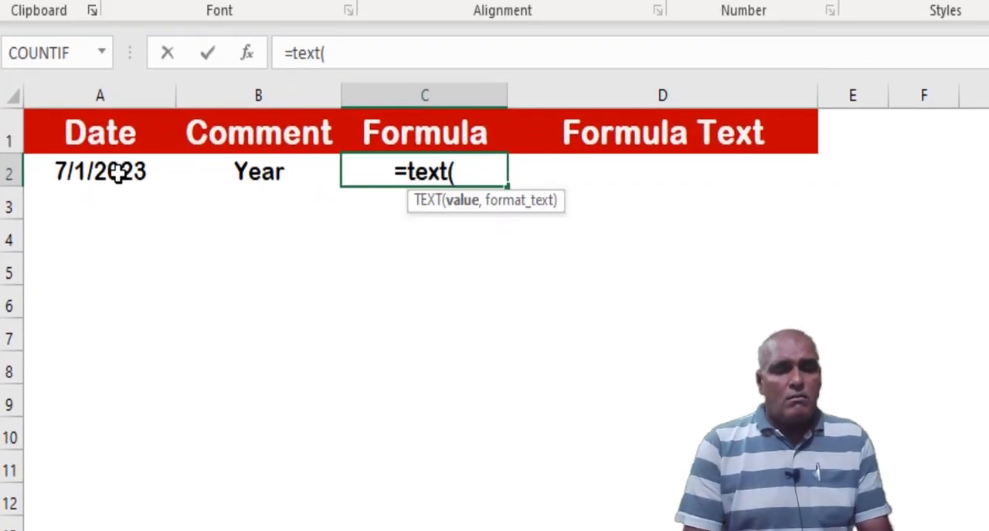
type("today(),\"Y\")")
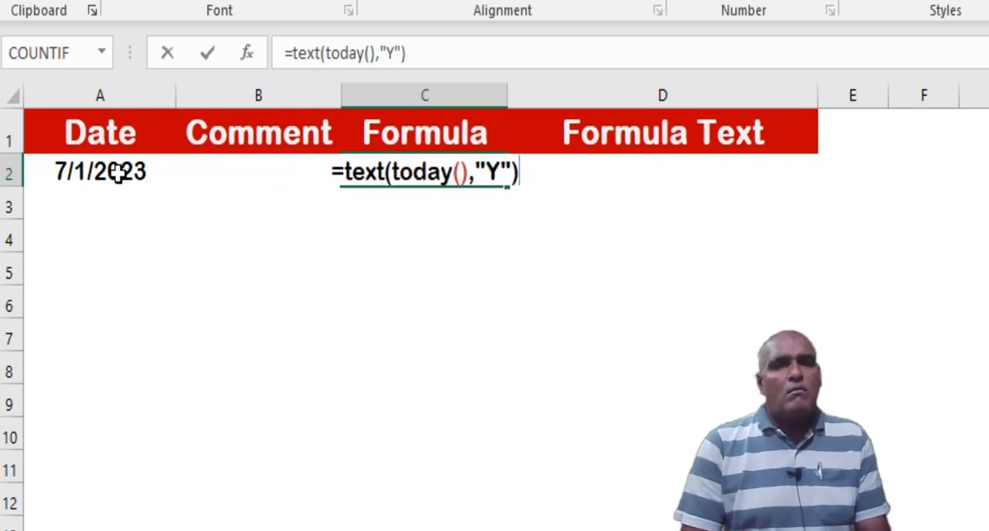
key("Return")
key("Up")
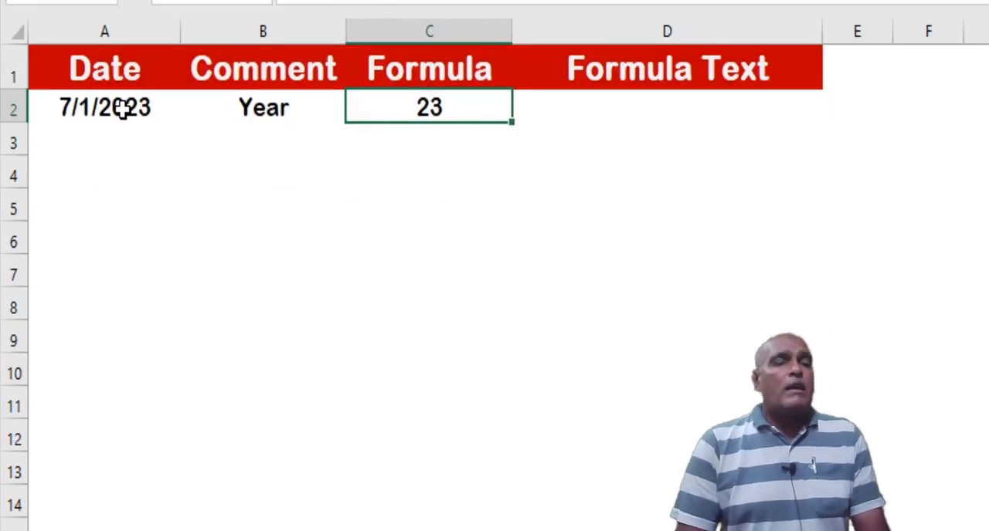
left_click(256, 4)
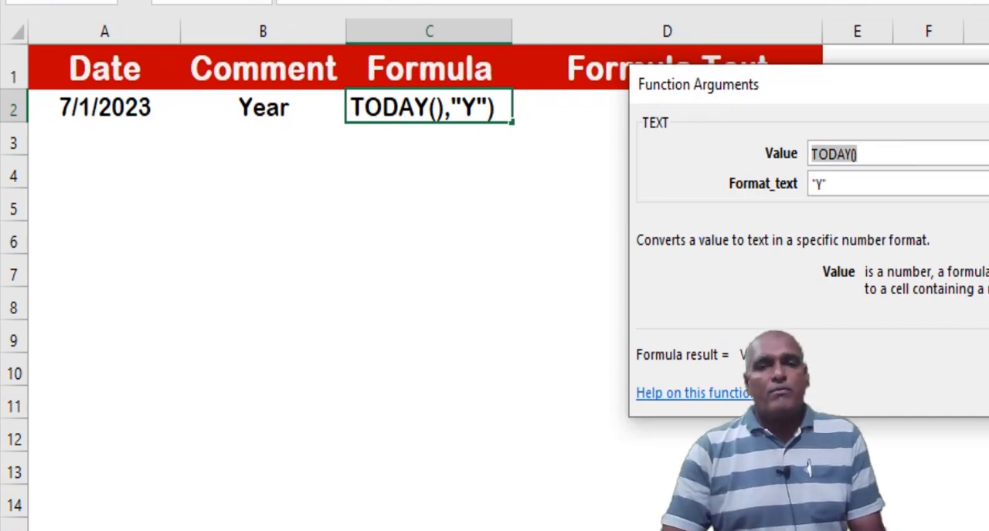
key("Return")
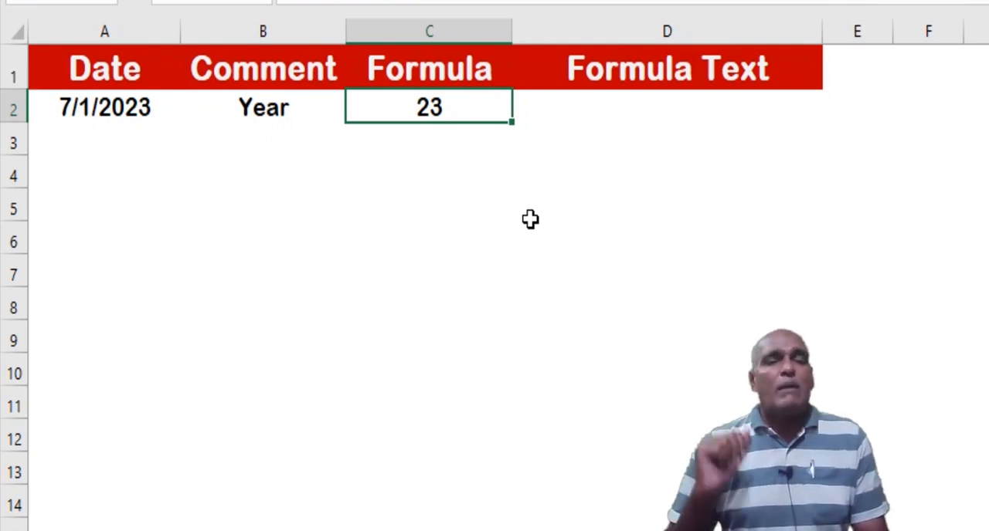
Display the formula of C2 as text in cell D2 using =FORMULATEXT(C2)
key("Right")
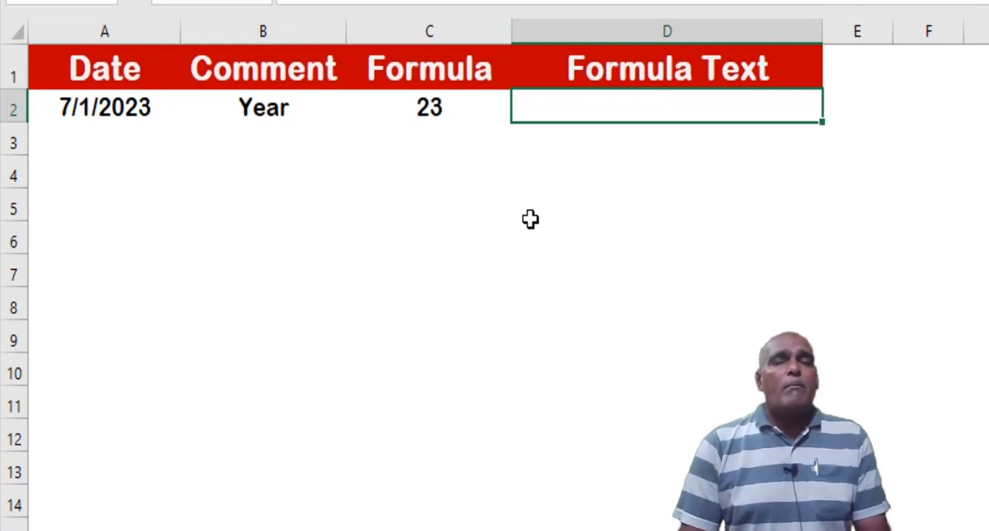
type("=")
key("Escape")
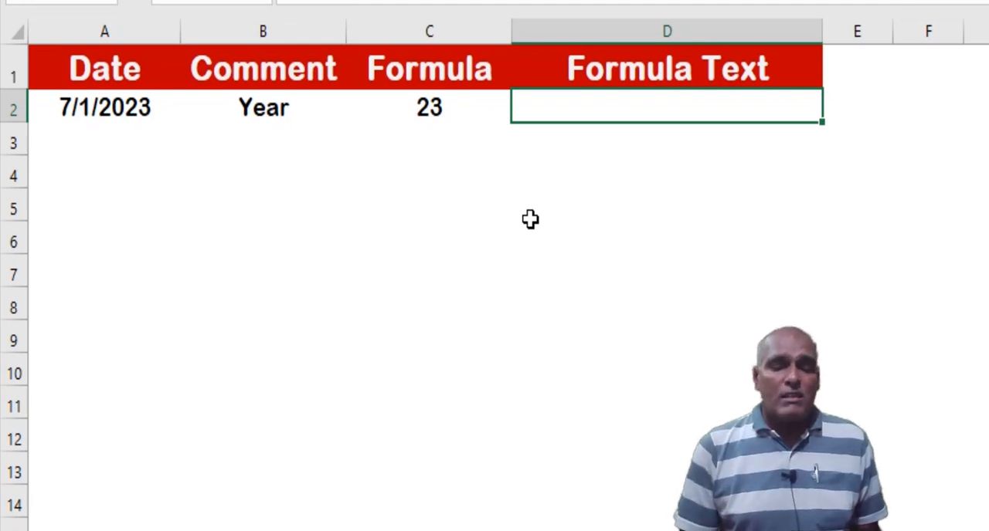
type("=formu")
key("Tab")
key("Left")
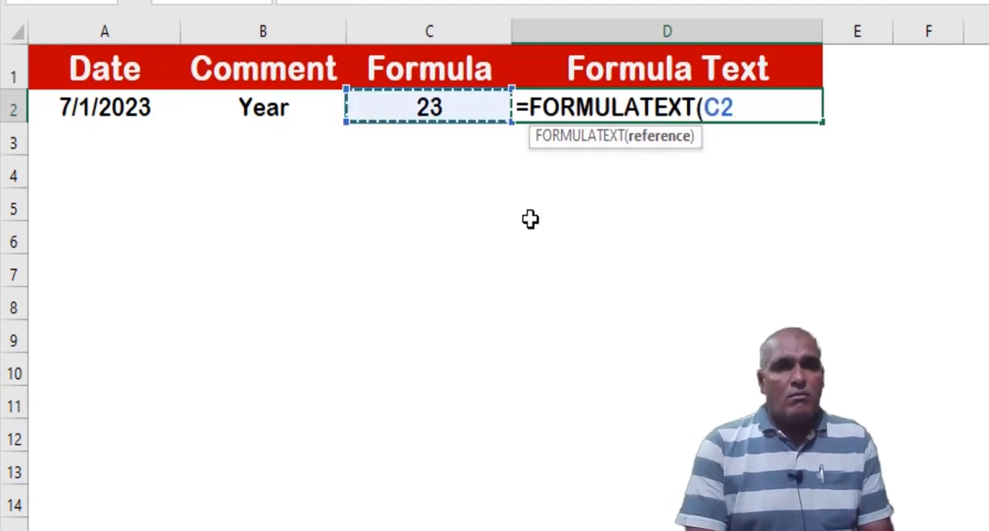
key("Return")
key("Up")
key("Home")
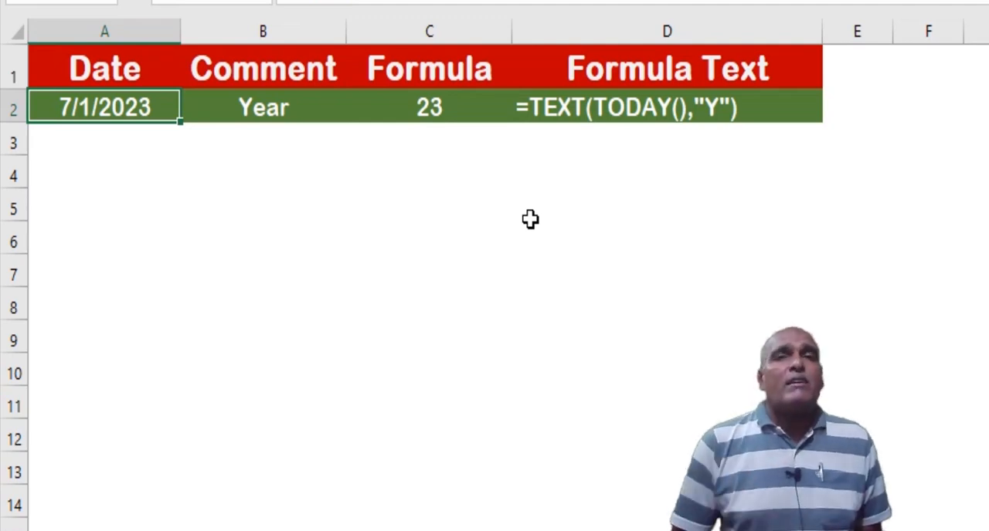
Enter the date 12/31/2022 in cell A3 and fill the comment Year down into B3
key("Down")
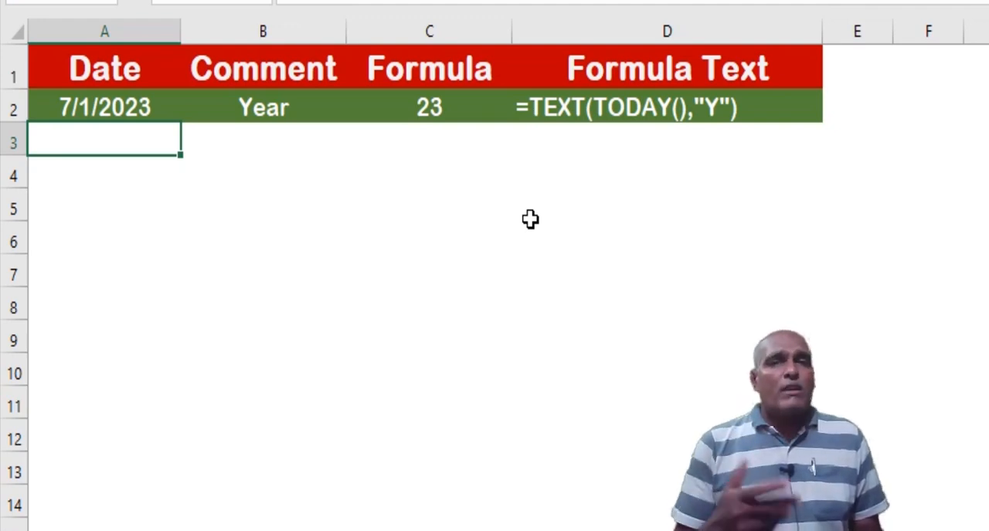
type("12/31")
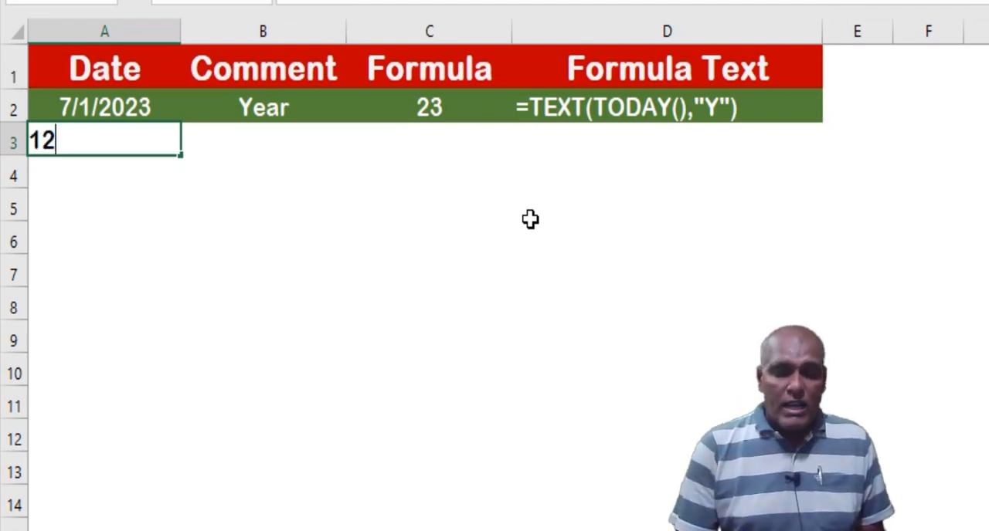
type("/202")
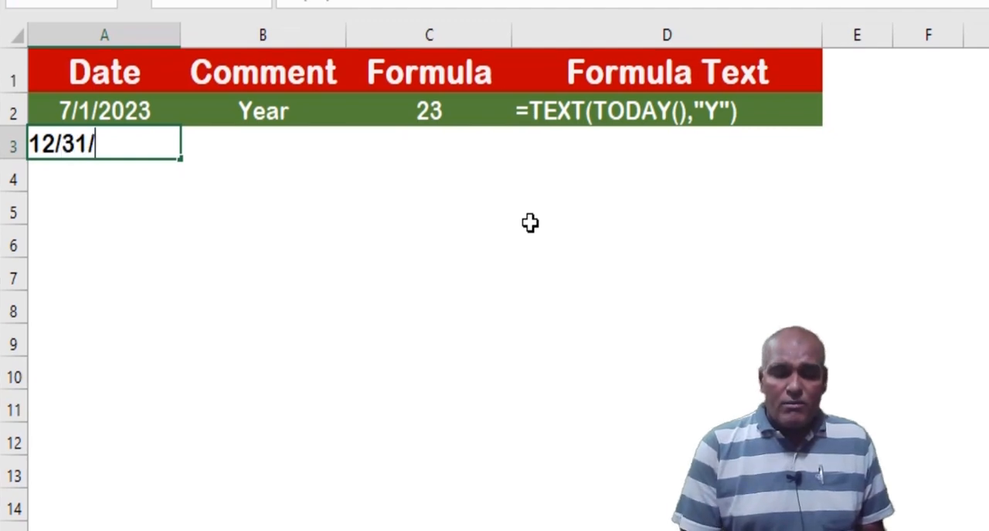
type("2")
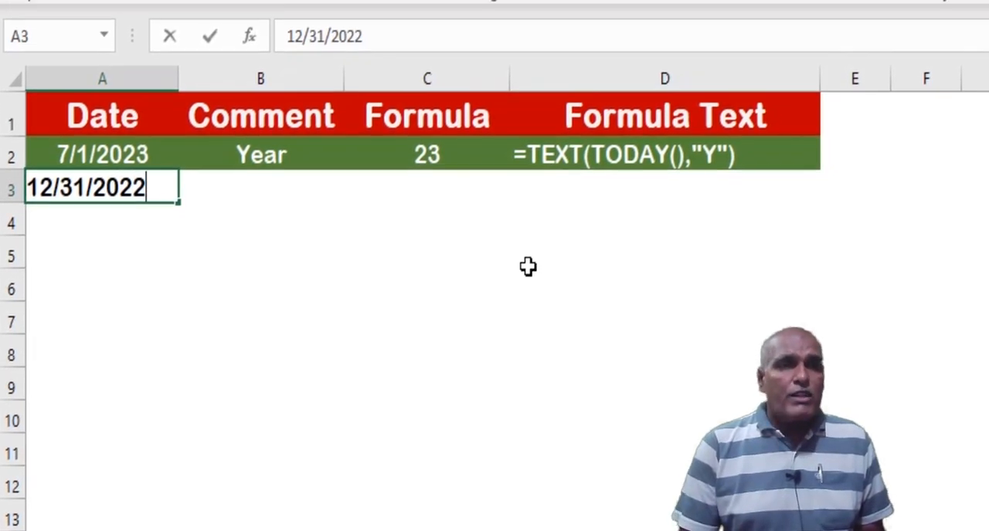
key("Return")
key("Up")
key("Right")
key("ctrl+d")
Fill the C2 formula down to C3, changing it to =TEXT(A3,"Y"), and fill its formula text into D3
key("Right")
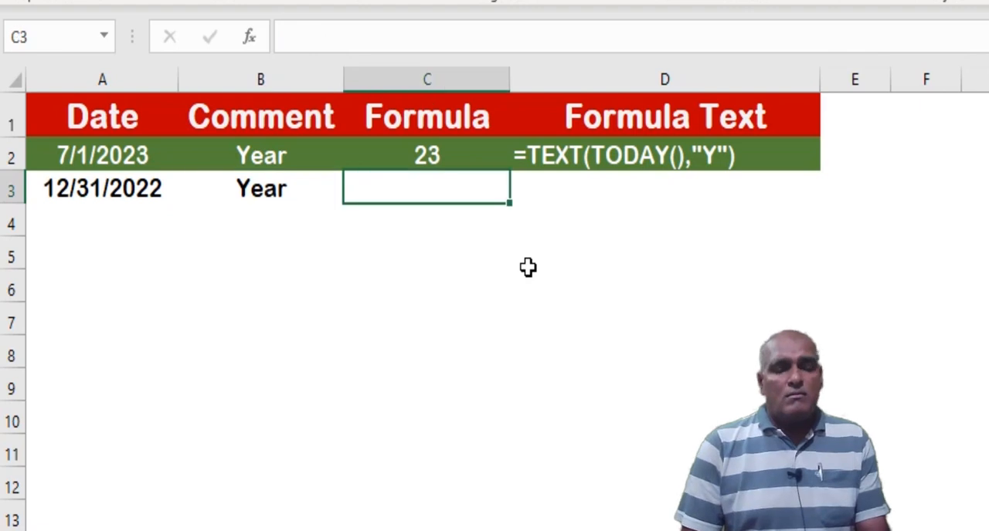
key("ctrl+d")
key("F2")
key("Left")
key("Left")
key("Left")
key("Left")
key("Left")
key("Left")
key("shift+Right")
key("shift+Left")
key("shift+Left")
key("shift+Left")
key("shift+Left")
key("shift+Left")
key("shift+Left")
key("shift+Left")
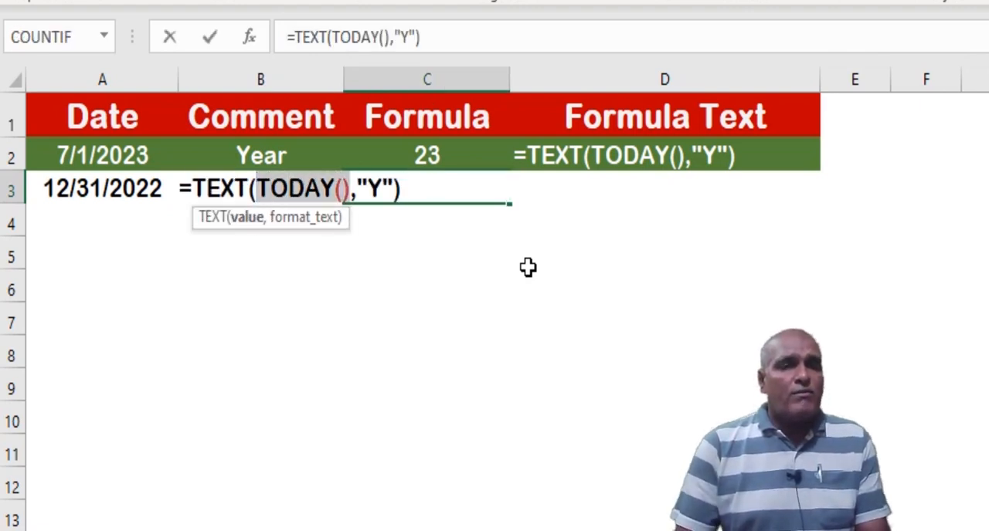
key("BackSpace")
key("BackSpace")
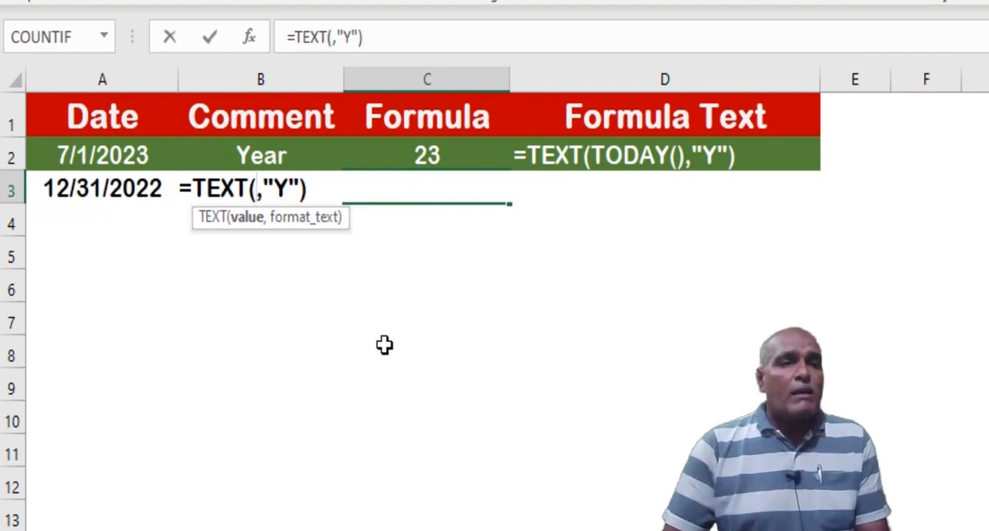
left_click(146, 197)
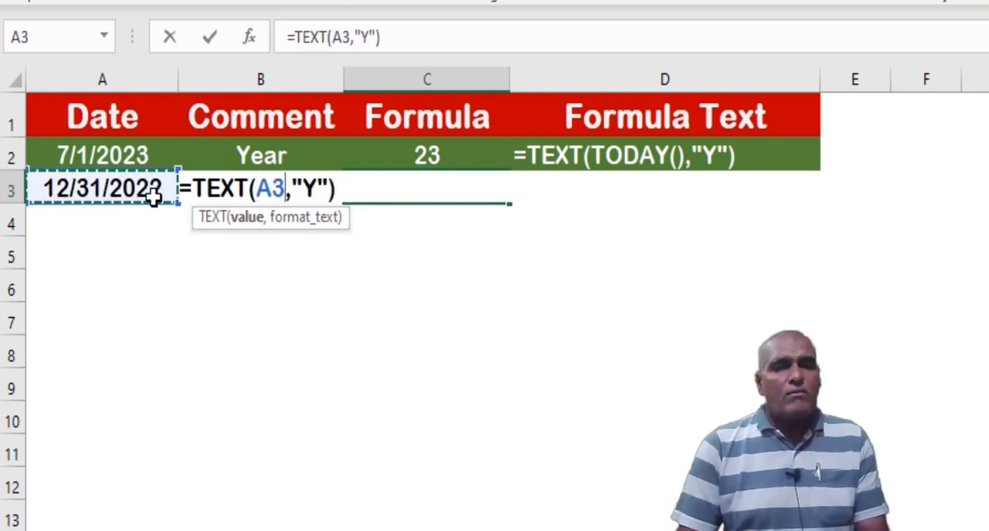
key("Return")
key("Up")
key("Right")
Copy the date, comment and formula in A3:C3 down into row 4
left_click(153, 198)
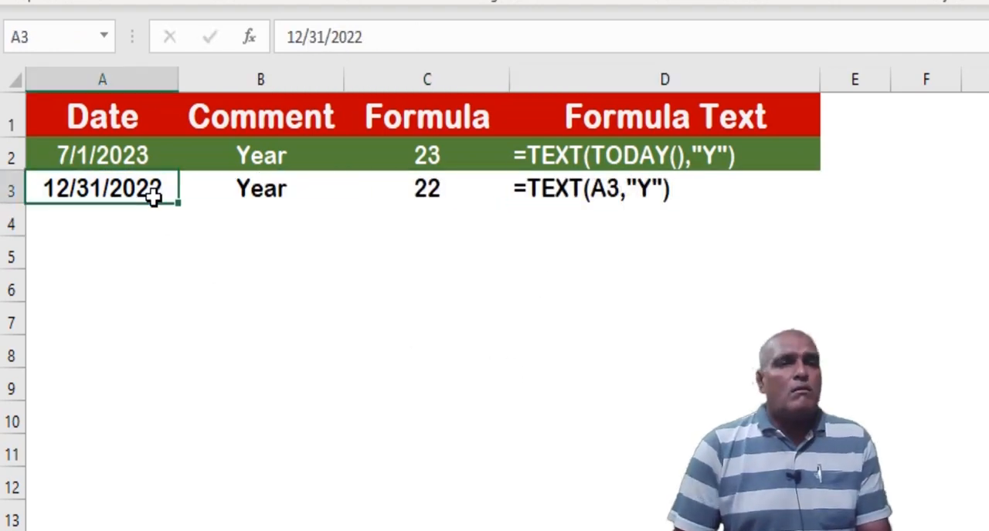
key("shift+Right")
key("shift+Right")
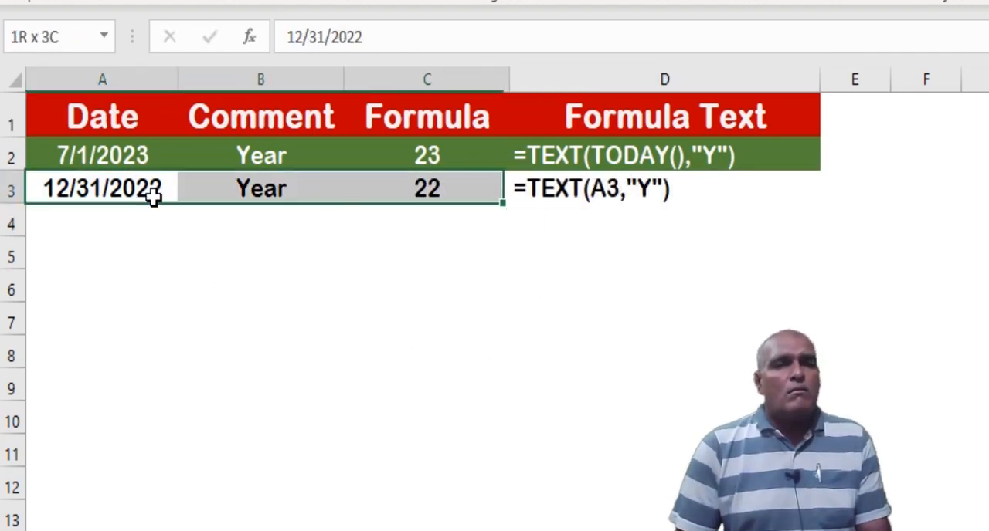
key("shift+Down")
key("ctrl+d")
Change the format code in cell C4 so the formula is =TEXT(A4,"YY")
key("Down")
key("Right")
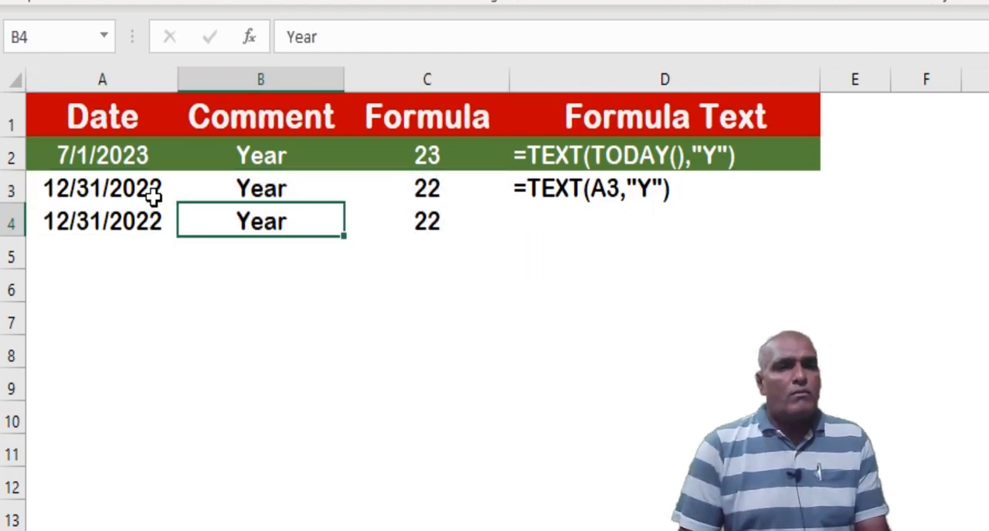
key("Right")
left_click(369, 35)
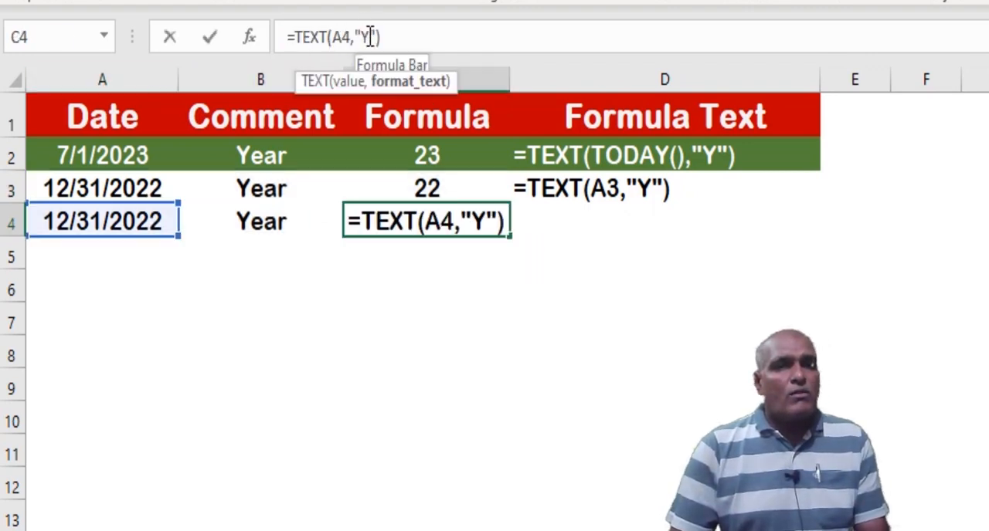
type("Y")
key("ctrl+Return")
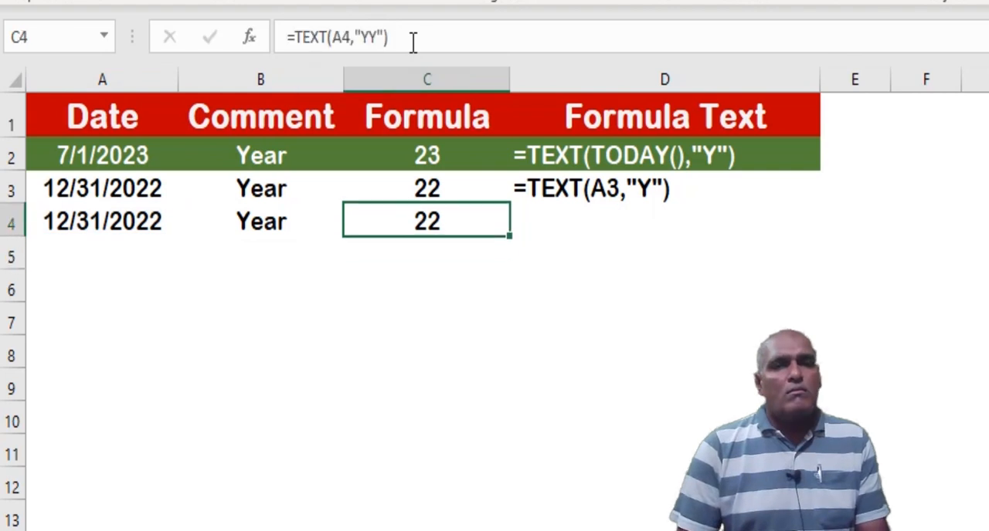
Show the formula of C4 as text in cell D4 using FORMULATEXT
key("Right")
type("=FORMULATEXT(")
key("Left")
key("ctrl+Return")
key("Left")
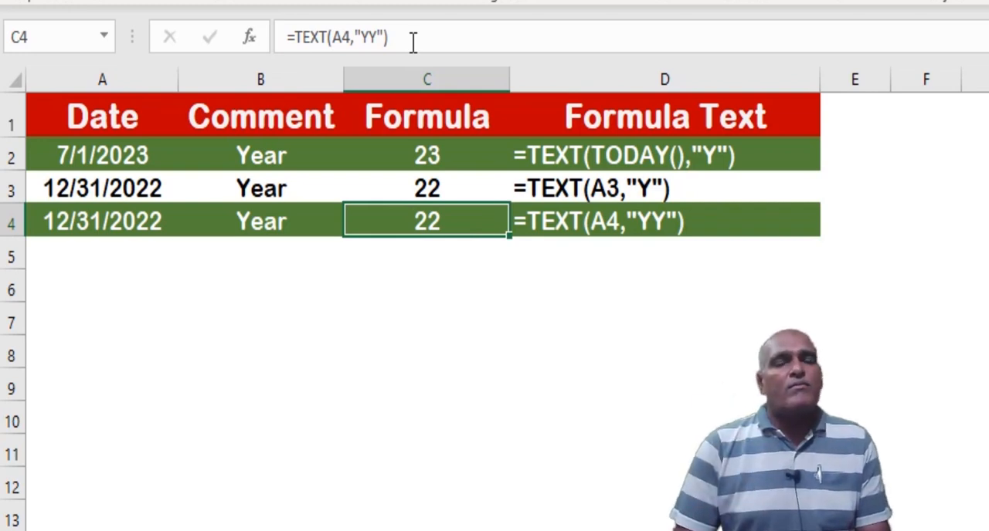
Copy the date, comment and formula in A4:C4 down into row 5
key("Left")
key("Left")
key("shift+Right")
key("shift+Right")
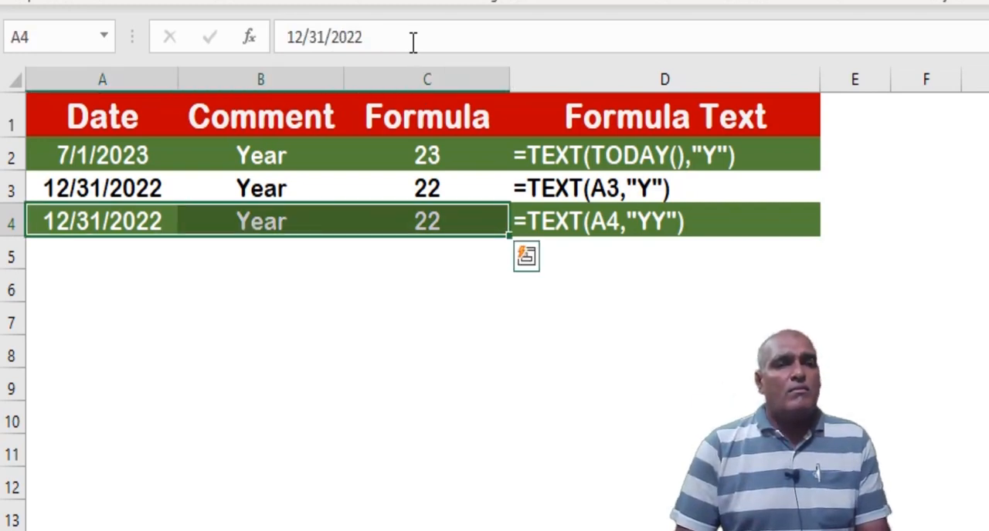
key("shift+Down")
key("ctrl+d")
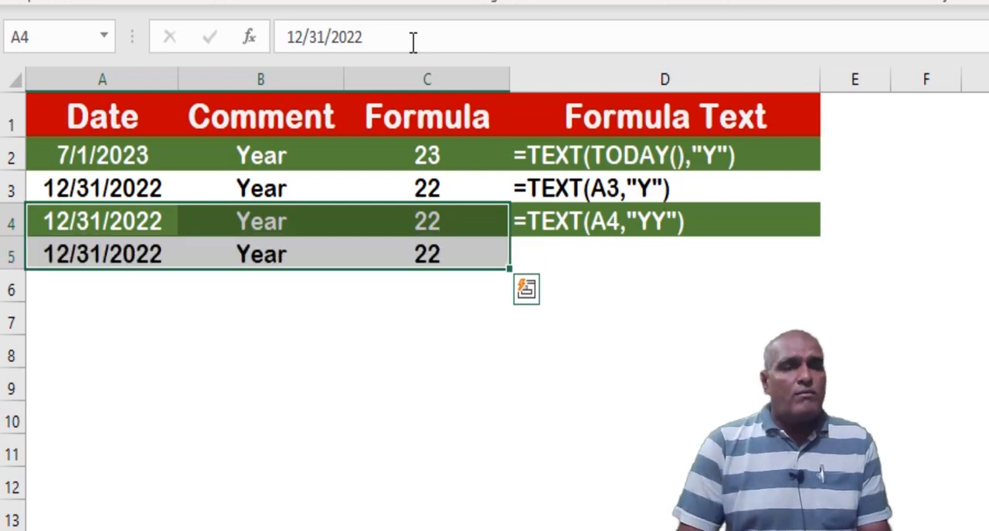
Change the format code in cell C5 so the formula is =TEXT(A5,"YYY")
key("Down")
key("Right")
key("Right")
key("F2")
left_click(378, 38)
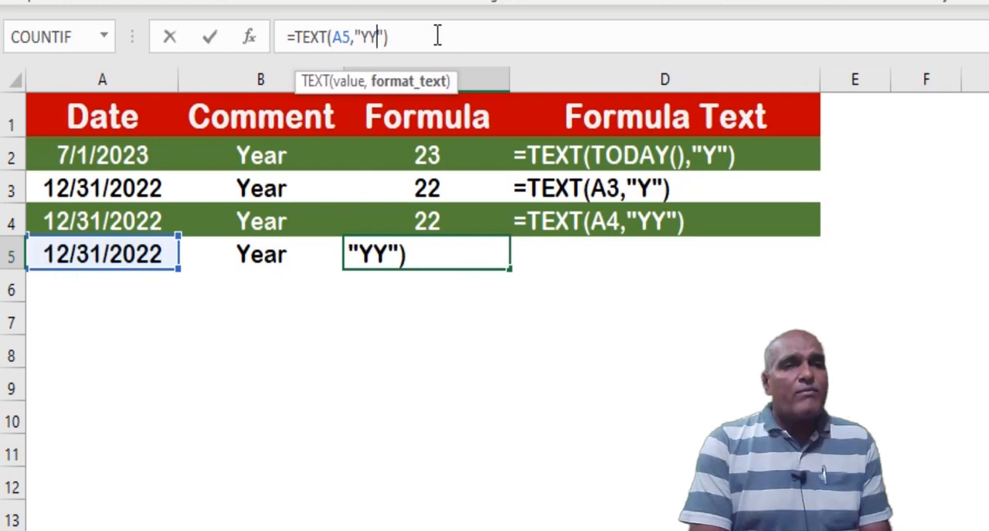
type("Y")
key("Return")
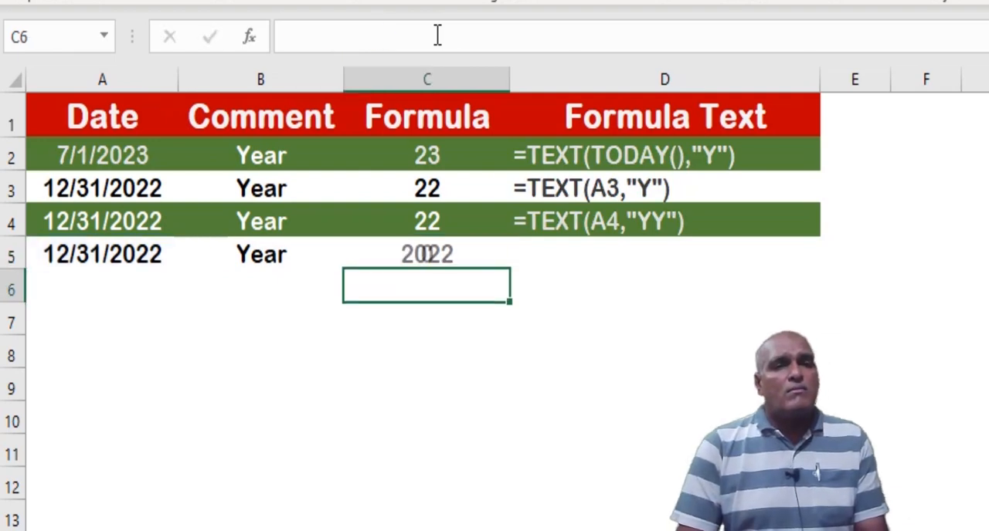
Fill the FORMULATEXT formula from D4 down into cell D5
key("Up")
key("Right")
key("ctrl+d")
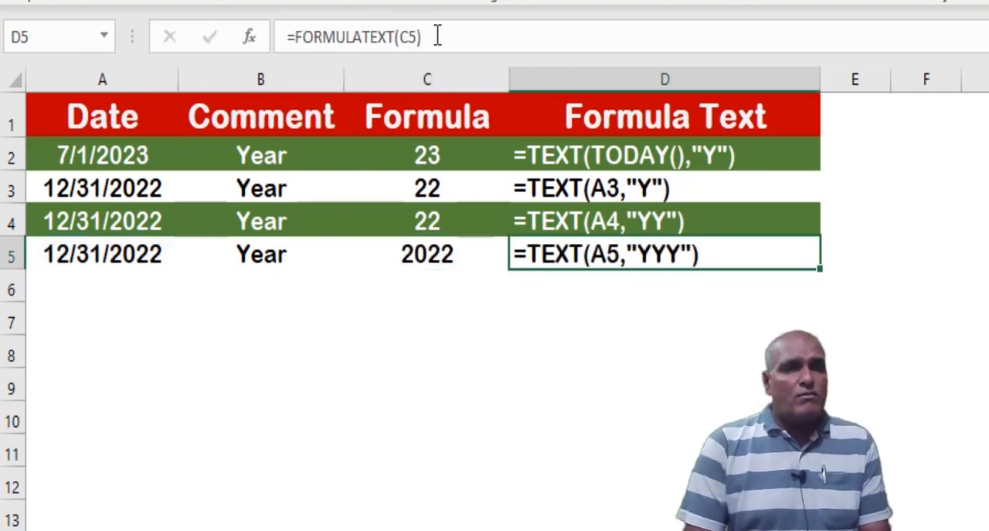
Copy the date, comment and formula in A5:C5 down into row 6
key("Left")
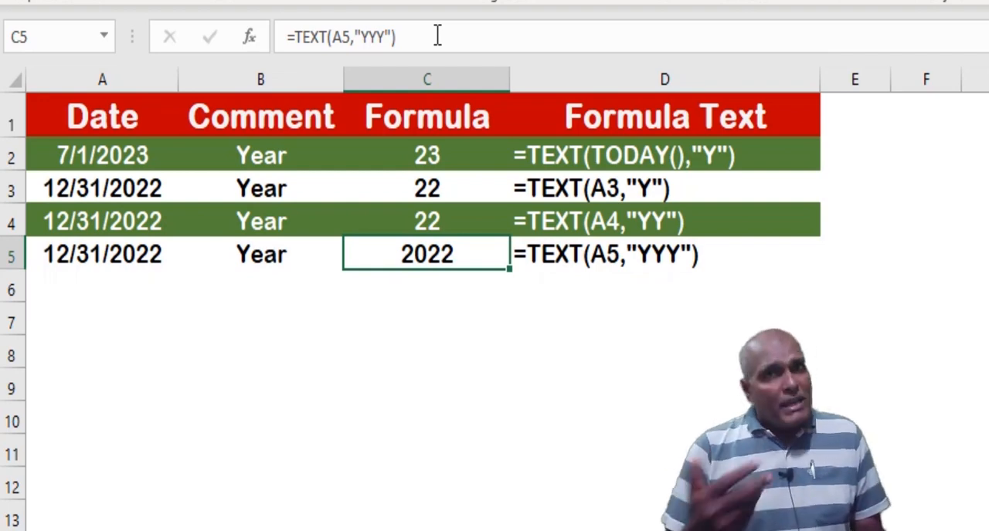
key("Left")
key("Left")
key("shift+Right")
key("shift+Right")
key("shift+Down")
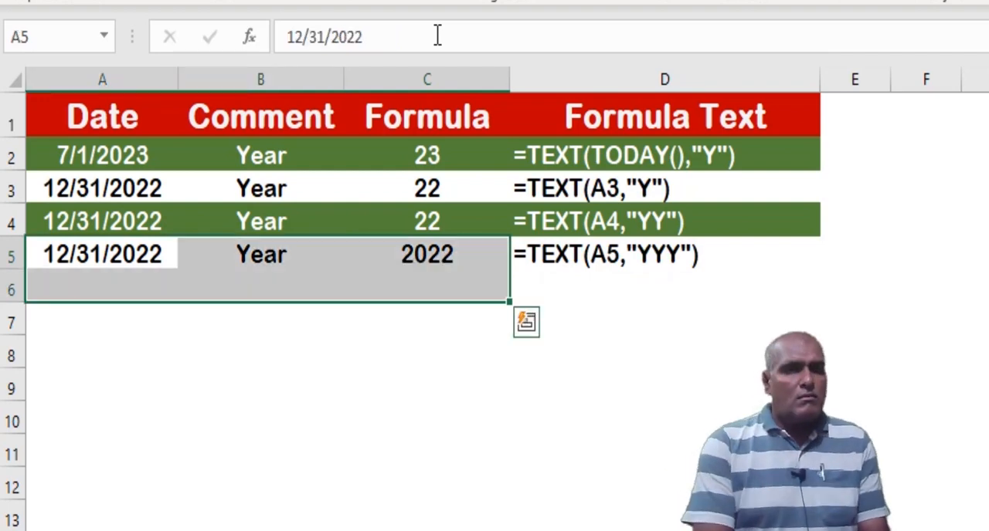
key("ctrl+d")
Change the format code in cell C6 so the formula is =TEXT(A6,"YYYY")
key("Down")
key("Right")
key("Right")
key("F2")
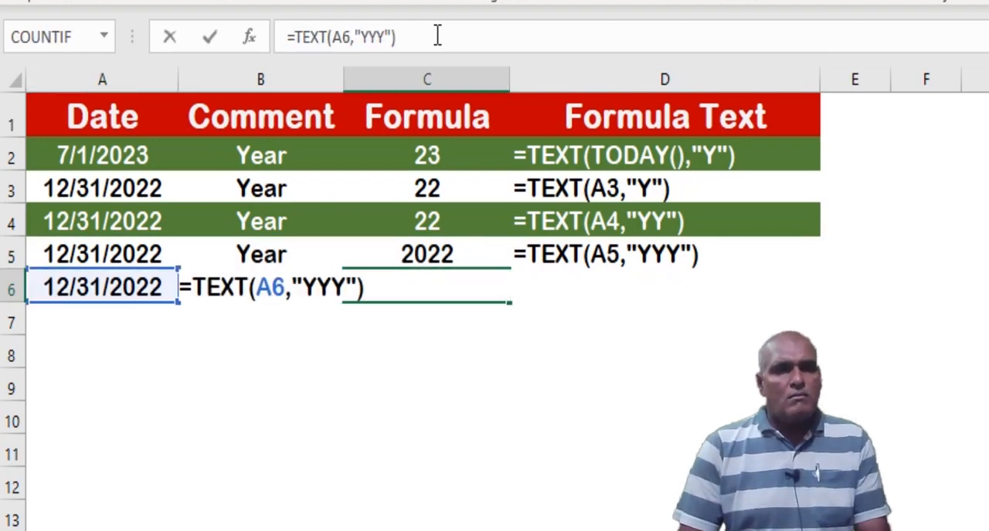
key("Return")
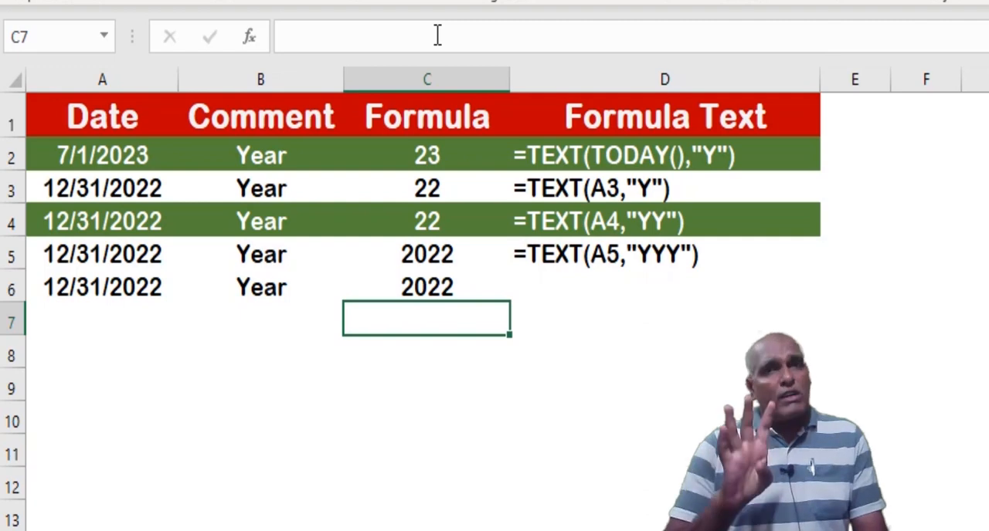
Fill the FORMULATEXT formula from D5 down into cell D6
key("Up")
key("Right")
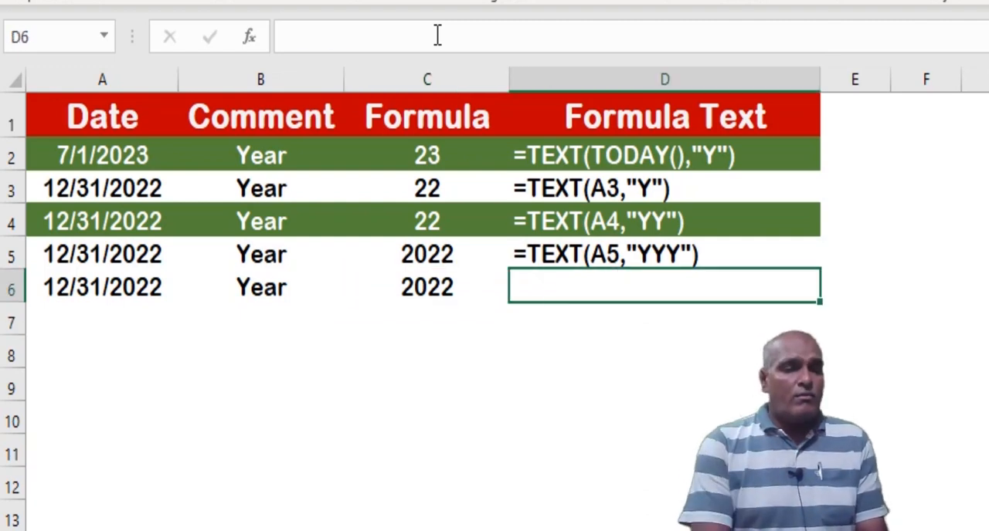
key("ctrl+d")
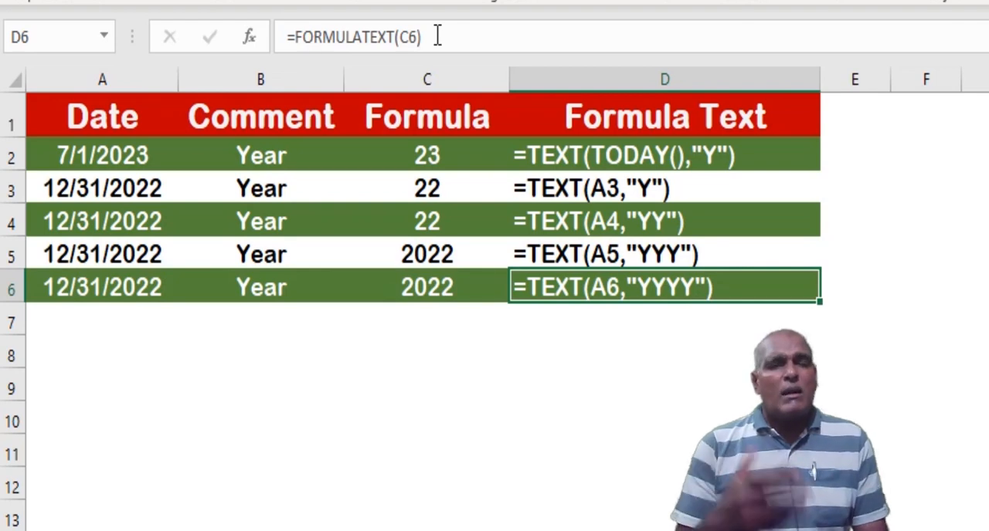
Copy the date from A6 down into A7 and enter the comment "Month" in cell B7
key("Down")
key("Home")
key("ctrl+d")
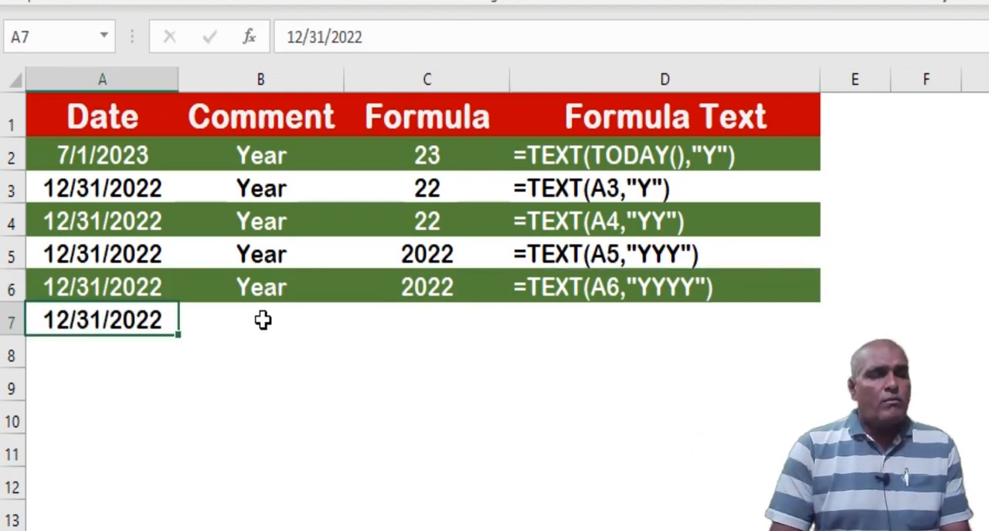
left_click(263, 320)
type("Month")
key("Return")
key("Up")
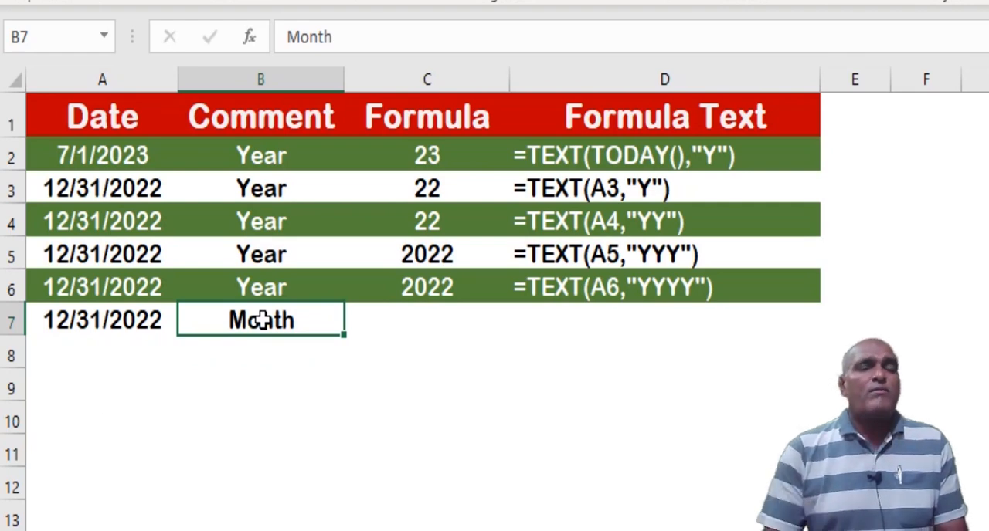
Enter the formula =TEXT(A7,"M") in cell C7
key("Right")
type("=text")
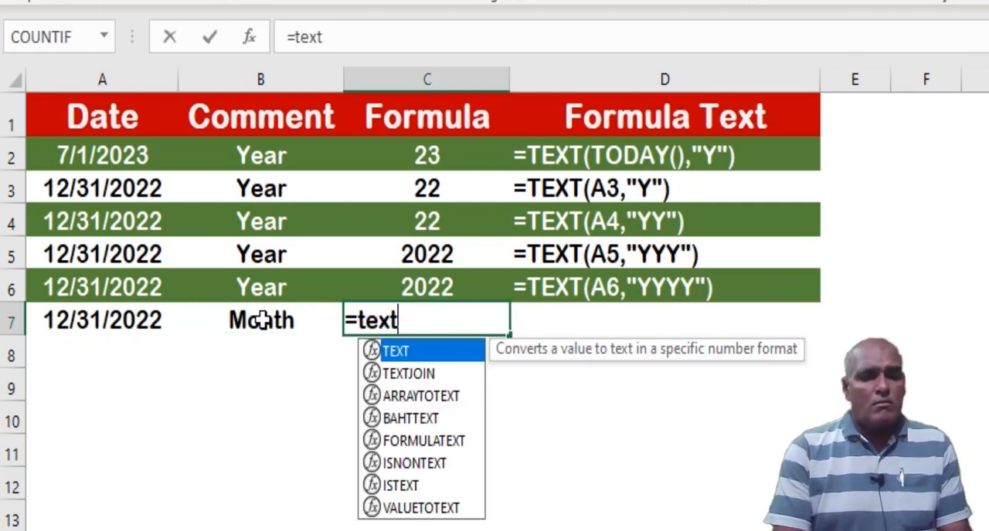
type("(")
key("Left")
key("Left")
type(",\"M\"")
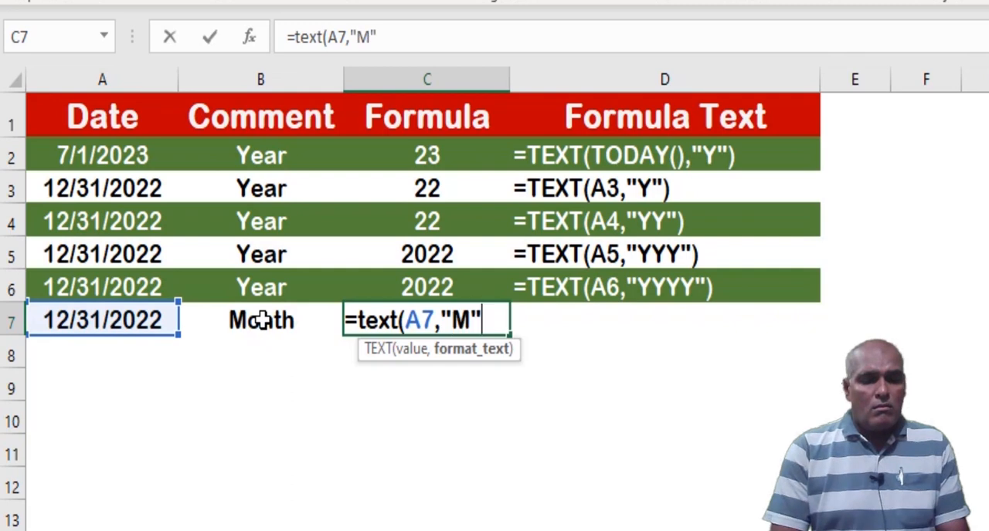
key("Return")
key("Up")
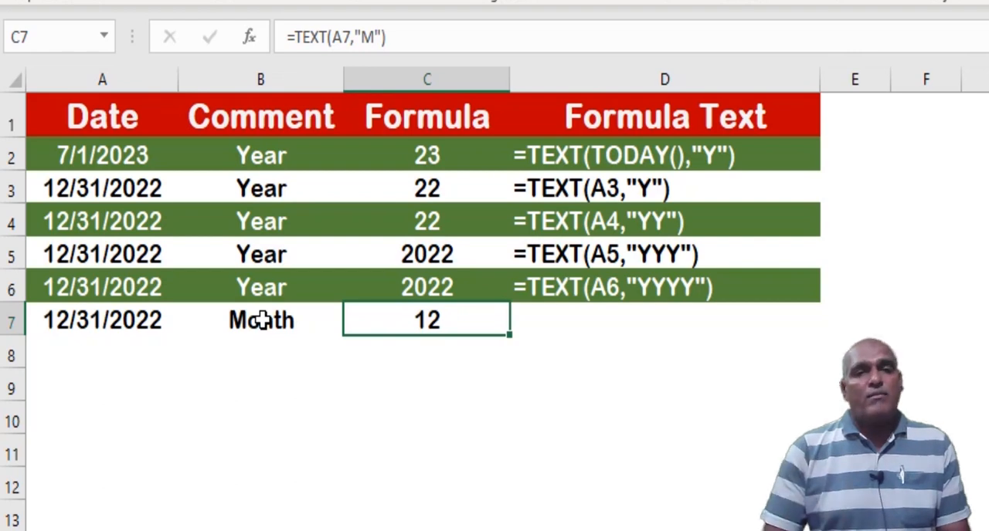
Fill the FORMULATEXT formula from D6 down into cell D7
key("Right")
key("ctrl+d")
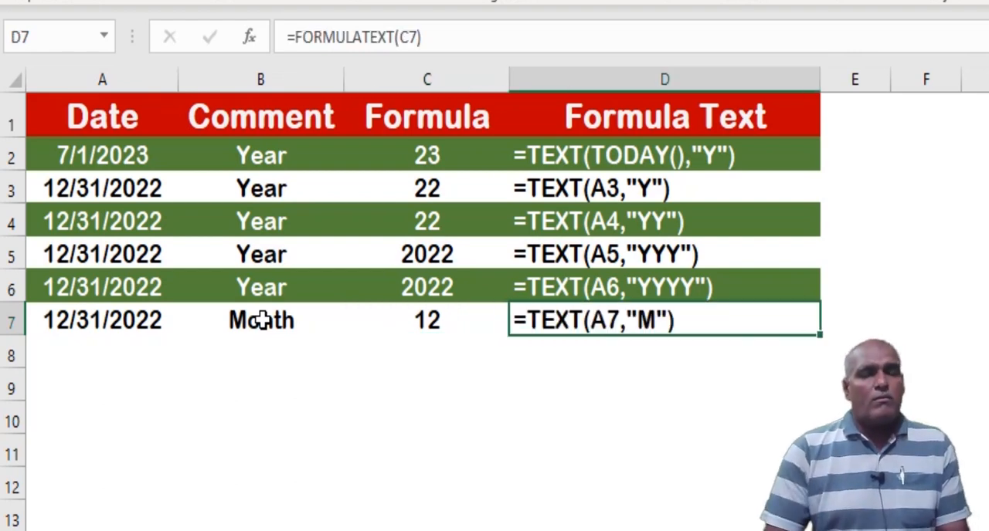
key("Left")
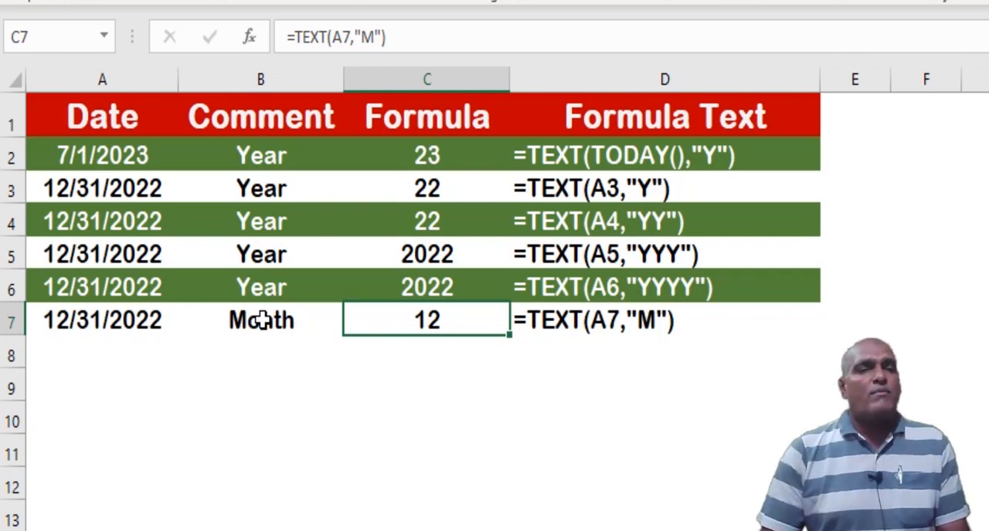
Copy the date, comment and formula in A7:C7 down into row 8
key("Left")
key("Left")
key("shift+Right")
key("shift+Right")
key("shift+Down")
key("ctrl+d")
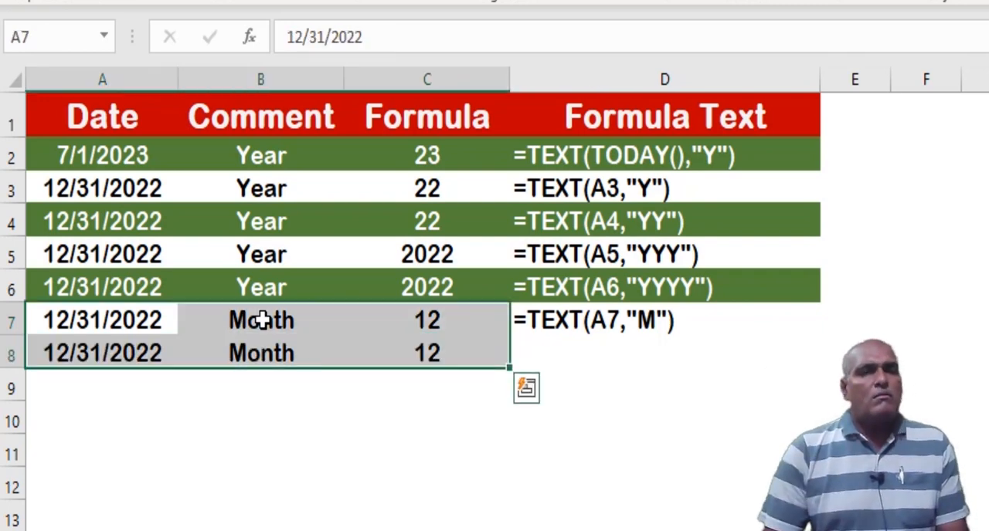
Change the formula in cell C8 to =TEXT(A8,"MM") and show it as text in D8 using FORMULATEXT
key("Down")
key("Right")
key("Right")
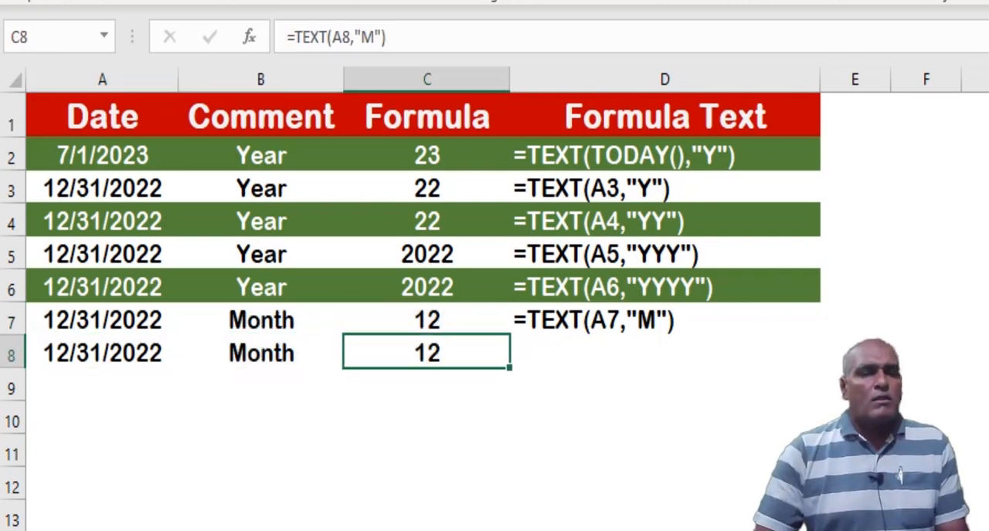
left_click(375, 37)
type("M")
key("Return")
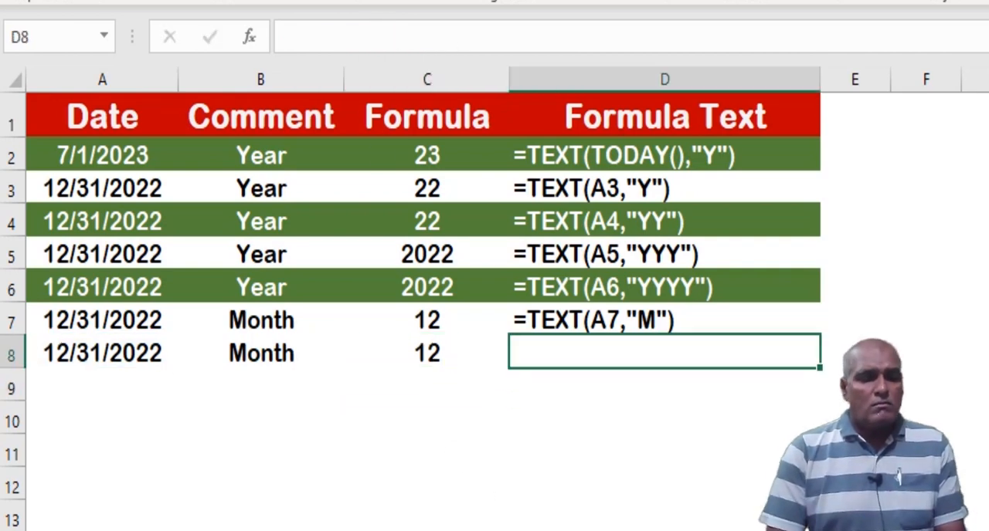
left_click(426, 353)
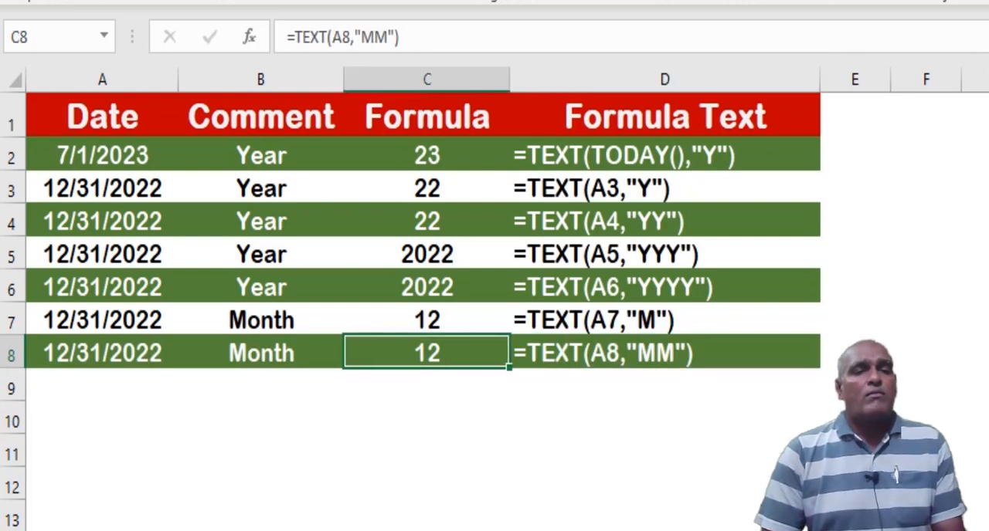
key("Up")
key("shift+Down")
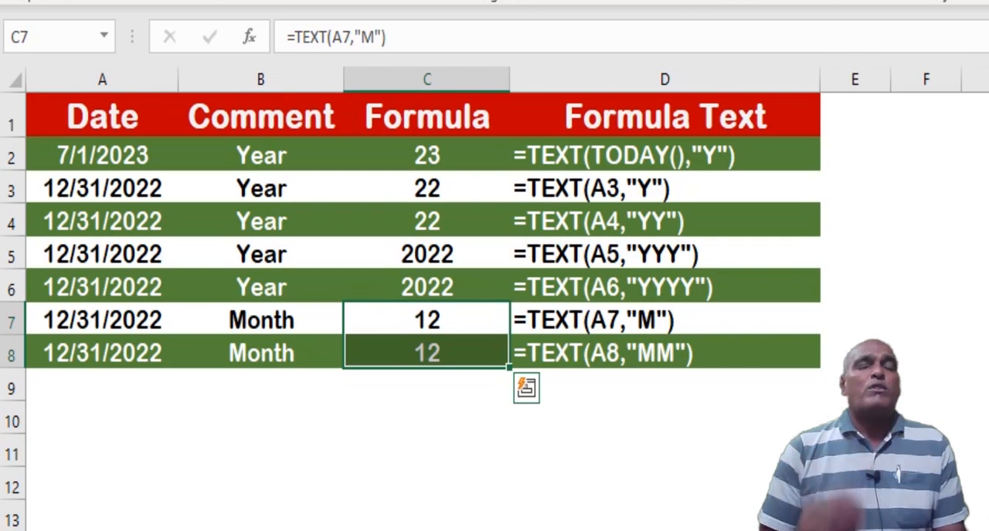
Copy the date, comment and formula in A8:C8 down into row 9
key("Left")
key("Left")
key("Down")
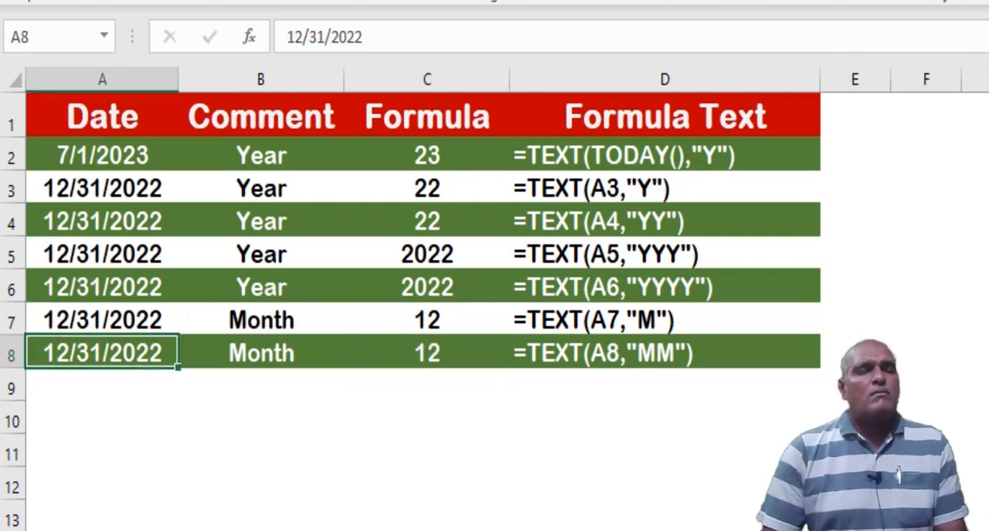
key("shift+Down")
key("shift+Right")
key("shift+Right")
key("ctrl+d")
Change the format code in cell C9 so the formula is =TEXT(A9,"MMM")
key("Down")
key("Right")
key("Right")
key("Right")
key("Left")
key("F2")
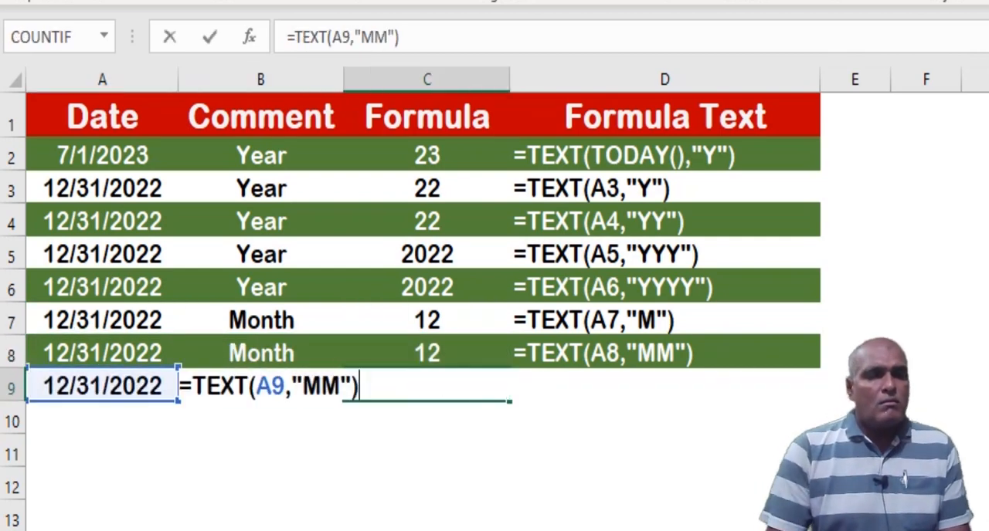
key("Left")
key("Left")
type("M")
key("Tab")
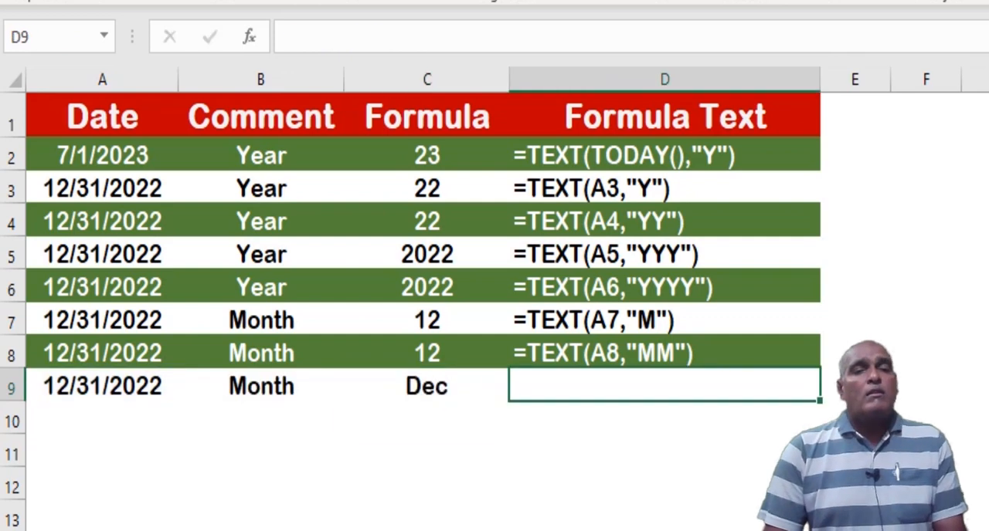
Fill the FORMULATEXT formula from D8 down into cell D9
key("Left")
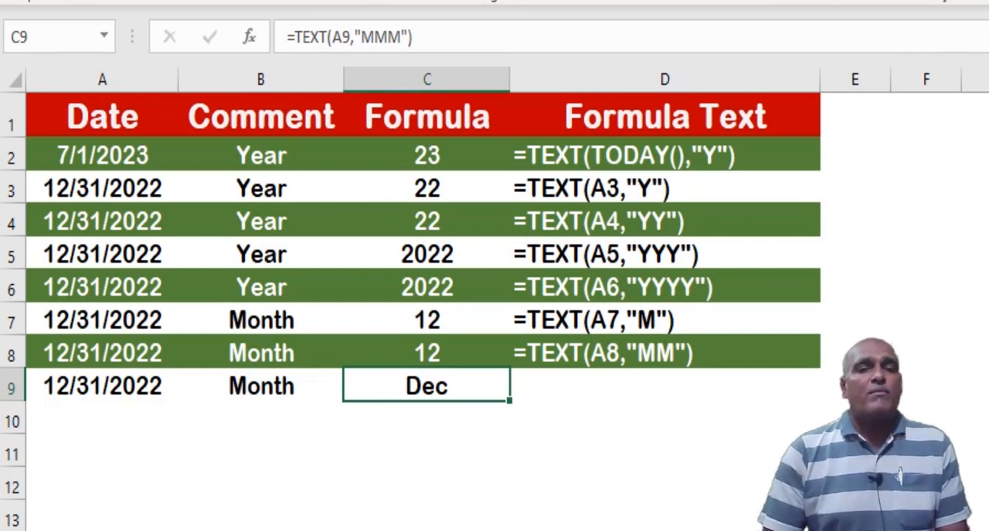
key("Right")
key("ctrl+d")
Copy the date, comment and formula in A9:C9 down into row 10
key("Left")
key("Left")
key("Left")
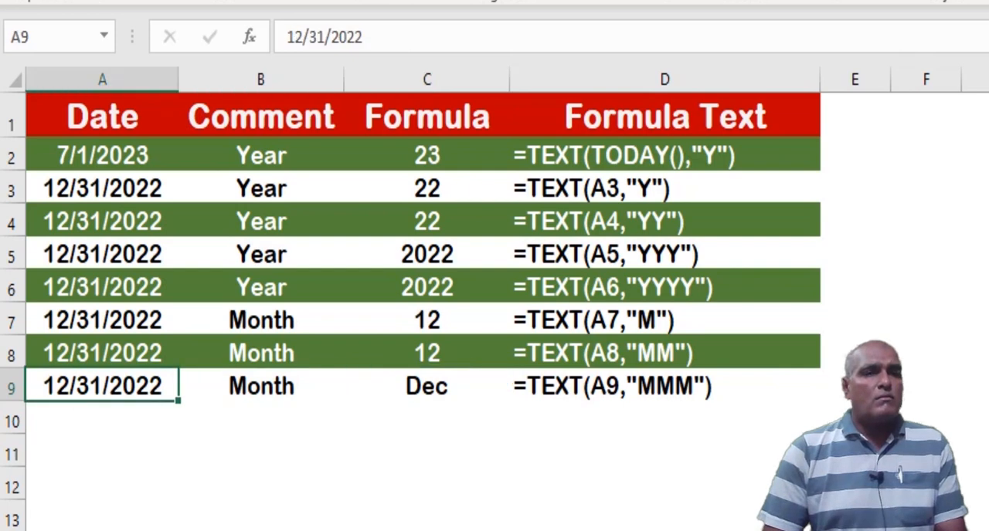
key("shift+Right")
key("shift+Right")
key("shift+Down")
key("ctrl+d")
Change the format code in cell C10 so the formula is =TEXT(A10,"MMMM")
key("Down")
key("Right")
key("Right")
key("F2")
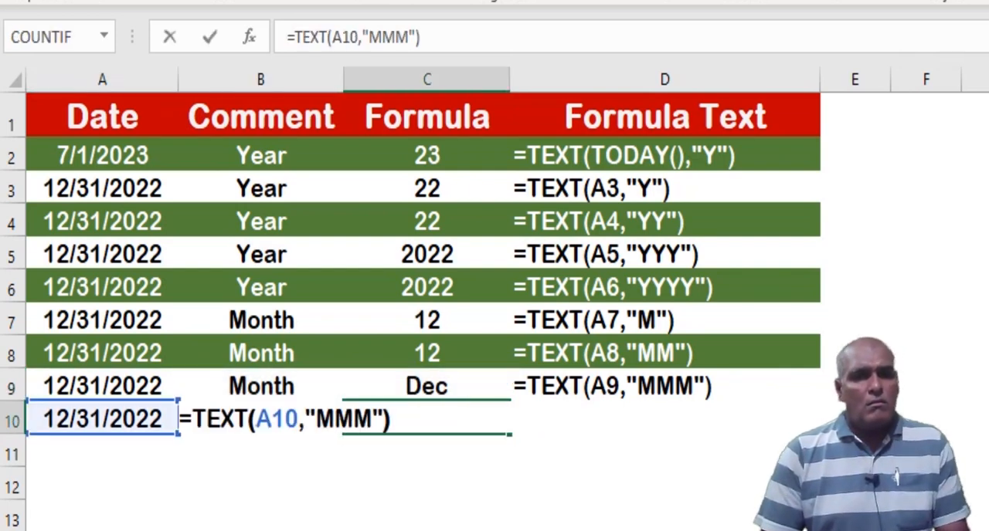
key("Left")
key("Left")
type("M")
key("Return")
key("Up")
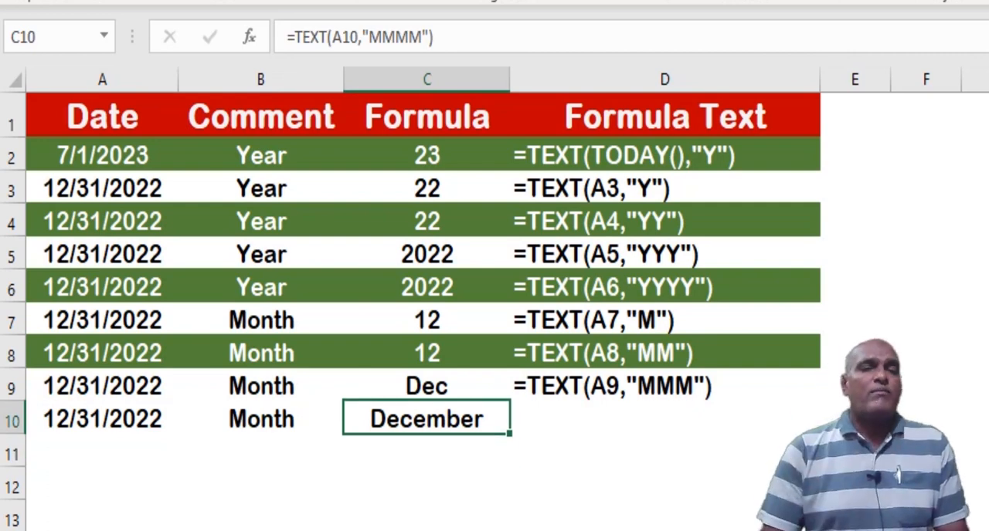
Fill the FORMULATEXT formula from D9 down into cell D10
key("Right")
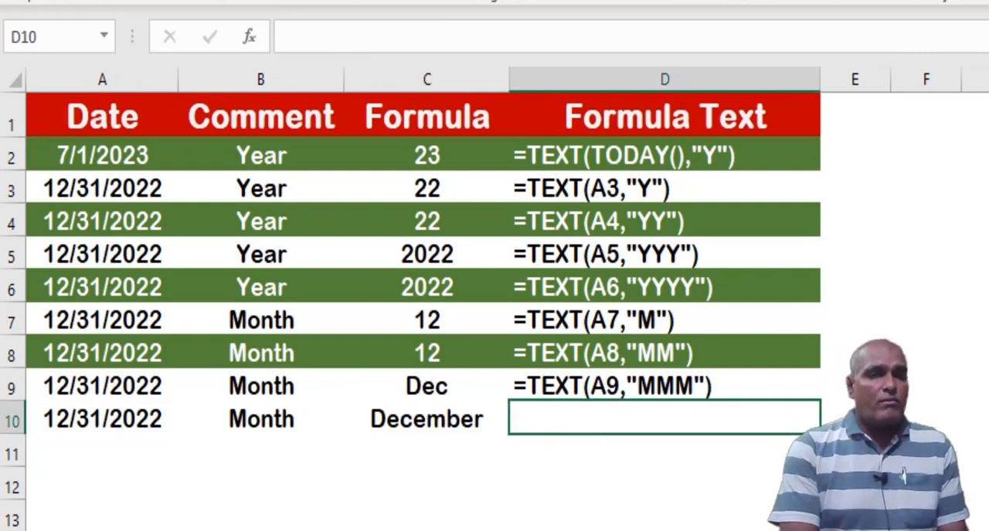
key("ctrl+d")
key("Left")
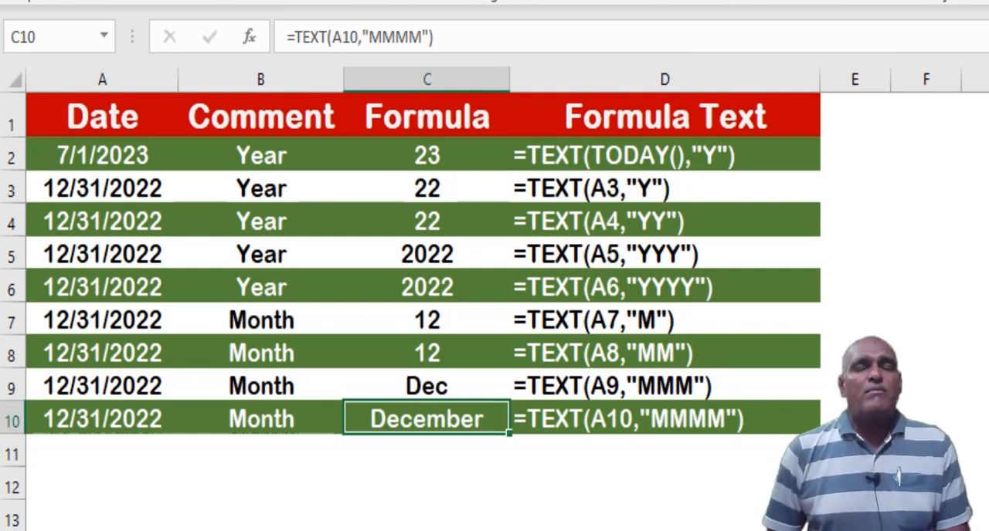
Copy the date from A10 down into A11 and enter the comment "Date" in cell B11
left_click(102, 452)
key("ctrl+d")
key("Right")
type("Date")
left_click(393, 454)
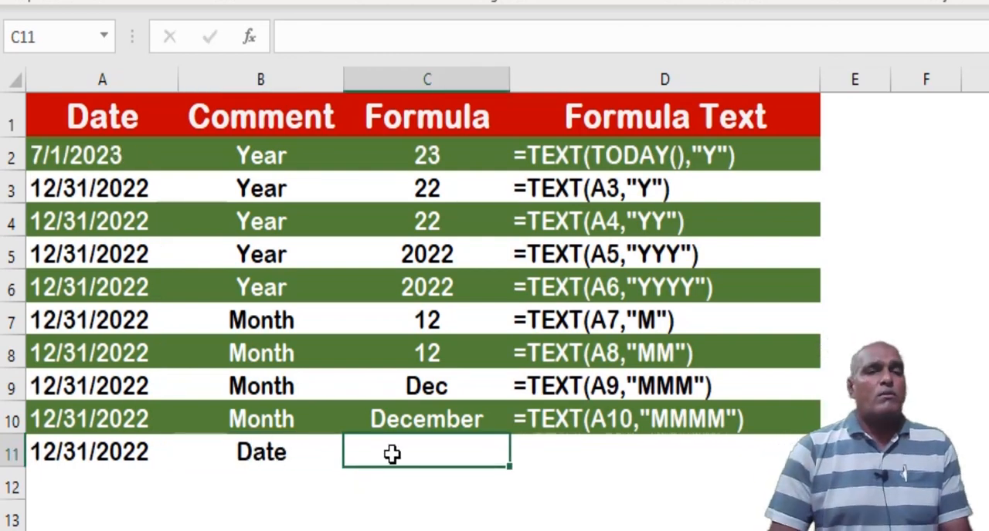
Enter the formula =TEXT(A11,"D") in cell C11
type("=text")
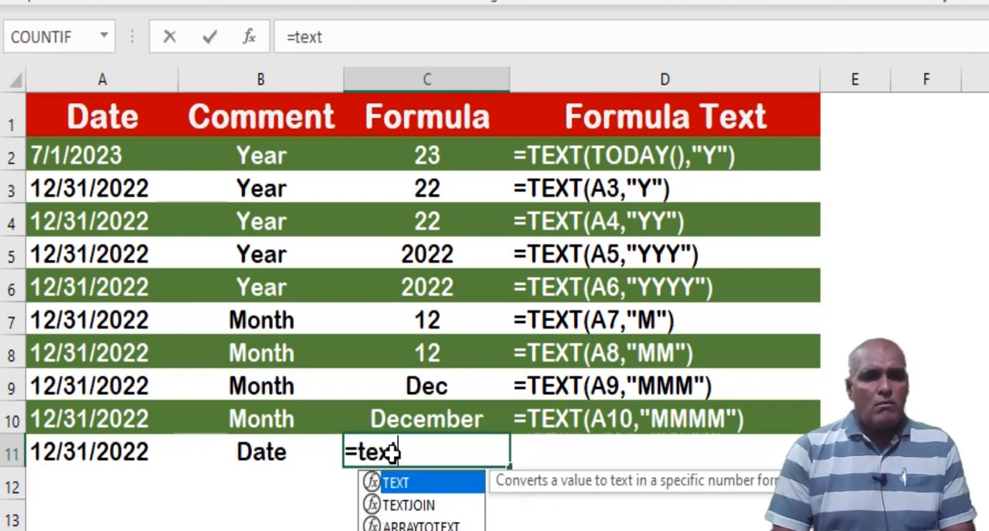
type("(")
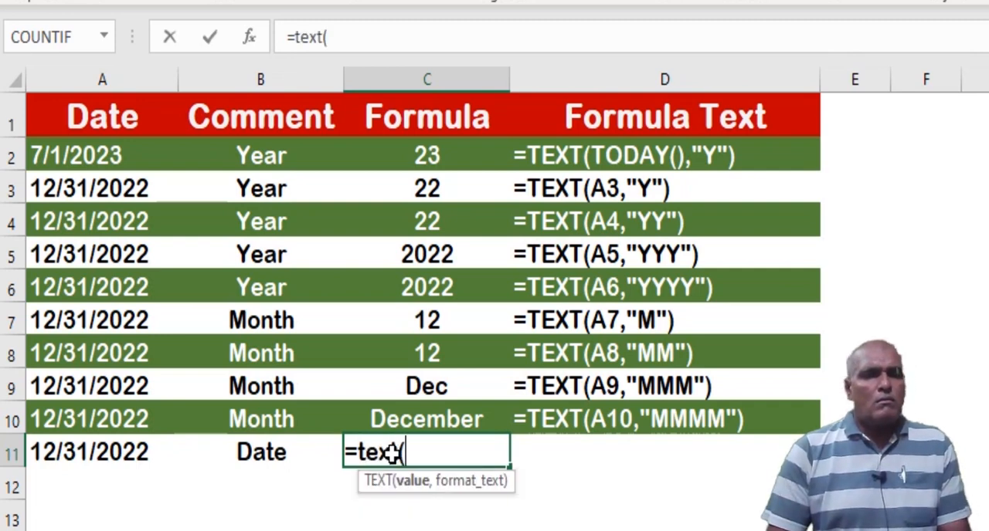
key("Left")
key("Left")
type(",\"D")
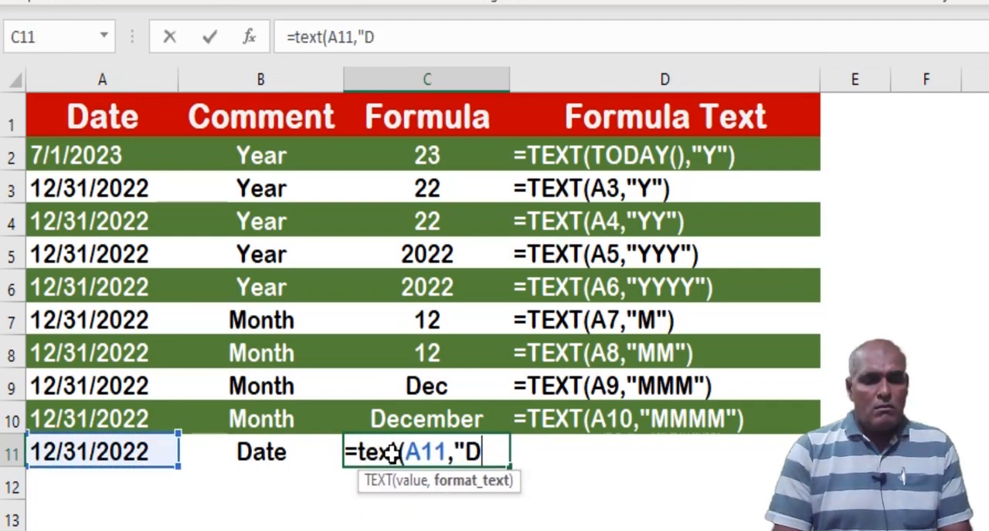
type("\")")
key("Return")
key("Up")
Fill the FORMULATEXT formula from D10 down into cell D11
key("Right")
key("Left")
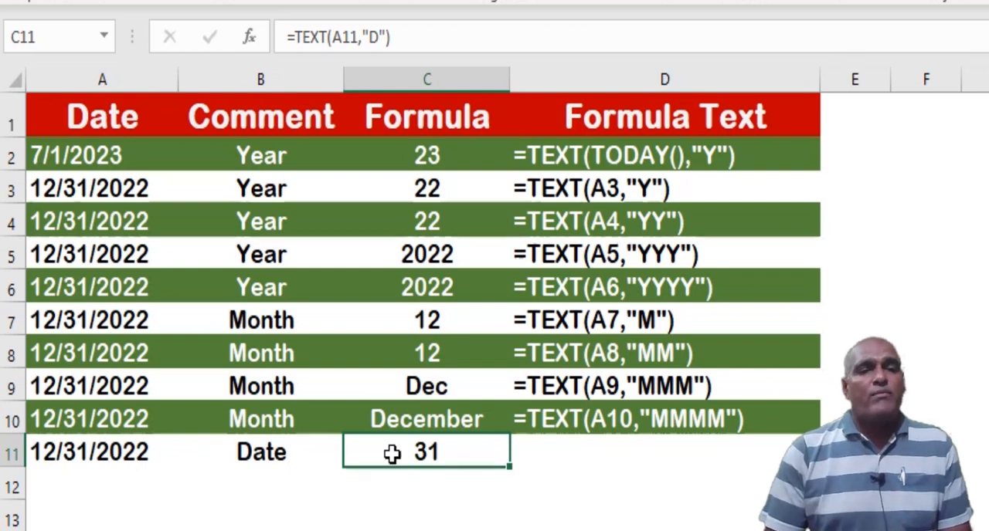
key("Right")
key("ctrl+d")
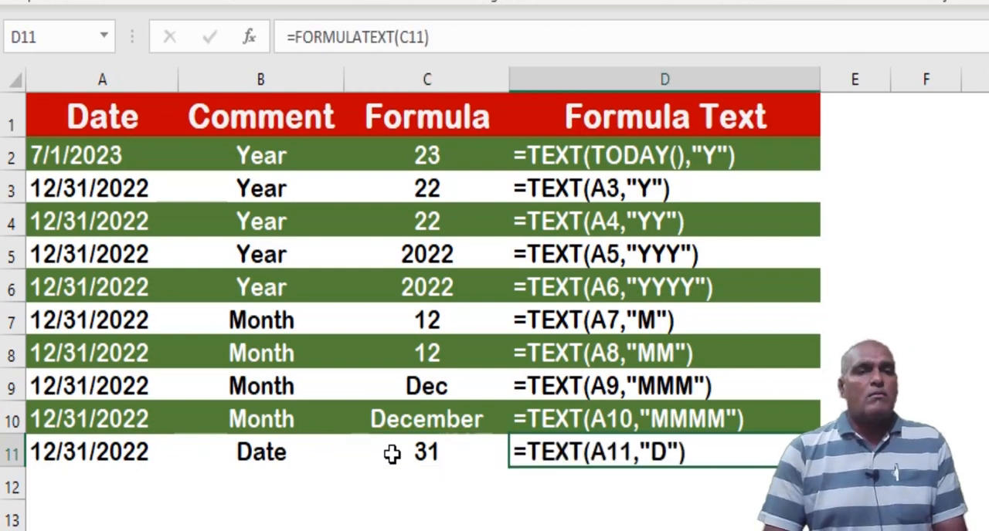
Copy the date, comment and formula in A11:C11 down into row 12
key("Home")
key("shift+Right")
key("shift+Right")
key("shift+Down")
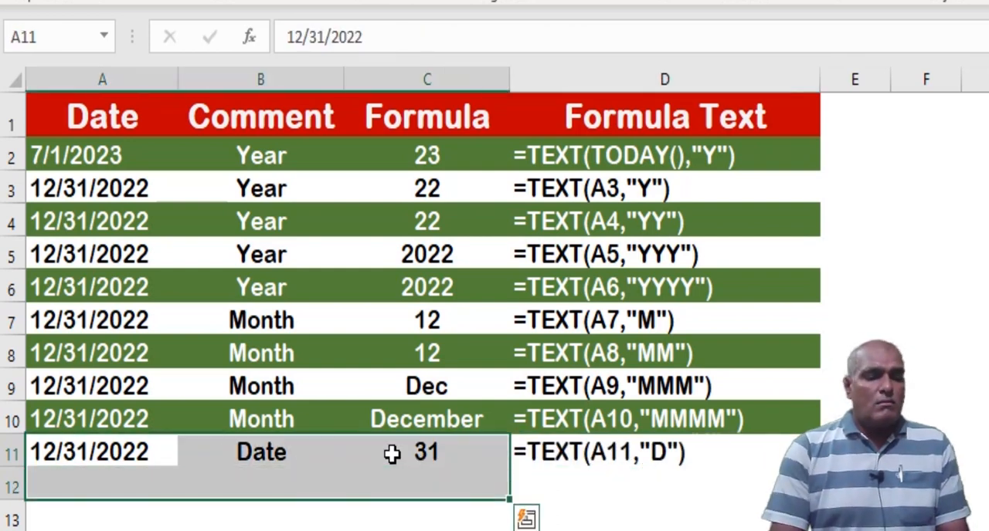
key("ctrl+d")
Change the format code in C12's TEXT formula to "DD" and fill the FORMULATEXT formula down into D12
key("Down")
key("Down")
key("Up")
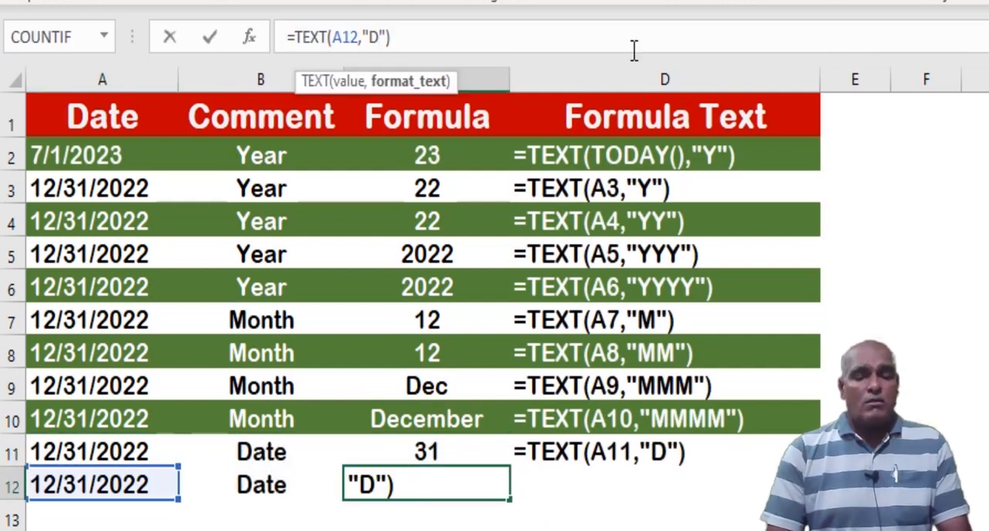
type("D")
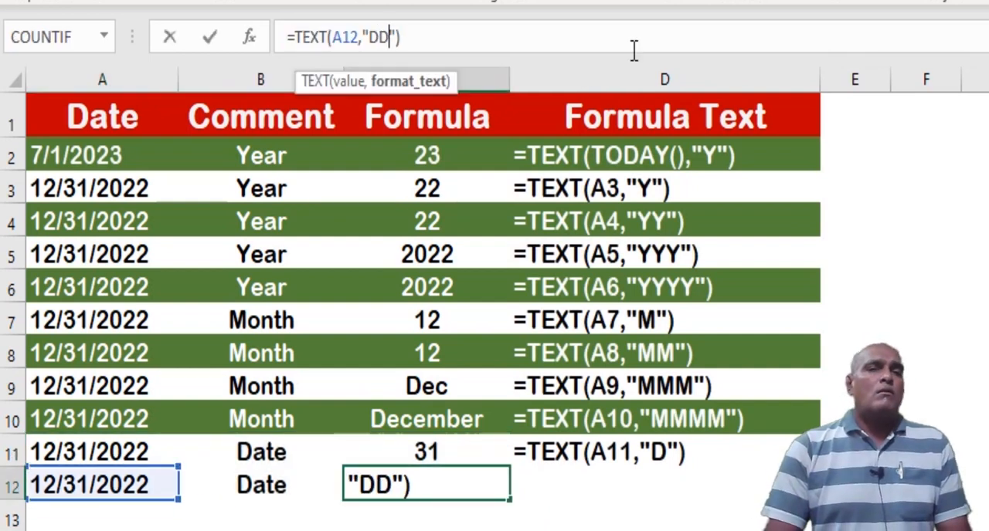
key("ctrl+Return")
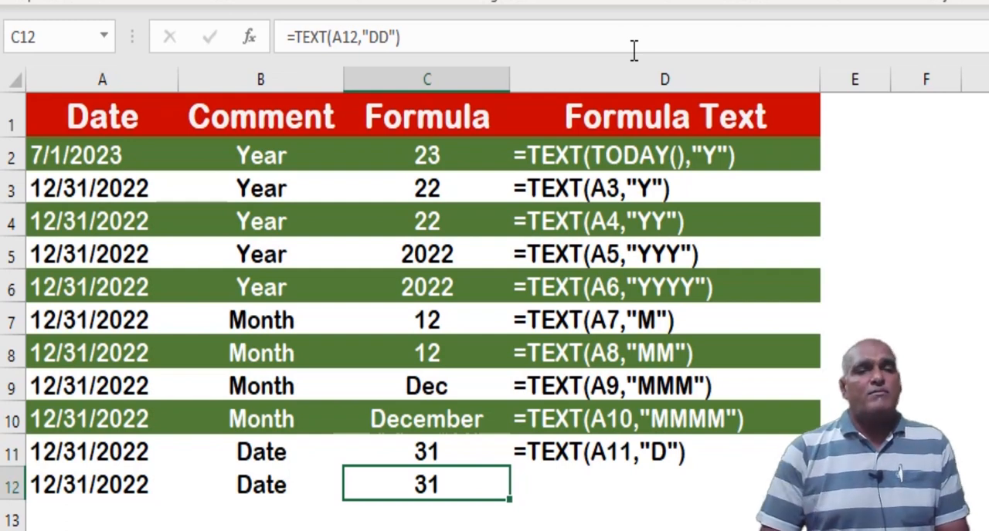
key("Right")
key("ctrl+d")
Copy the date, comment and formula in A12:C12 down into row 13
key("Left")
key("Left")
key("Left")
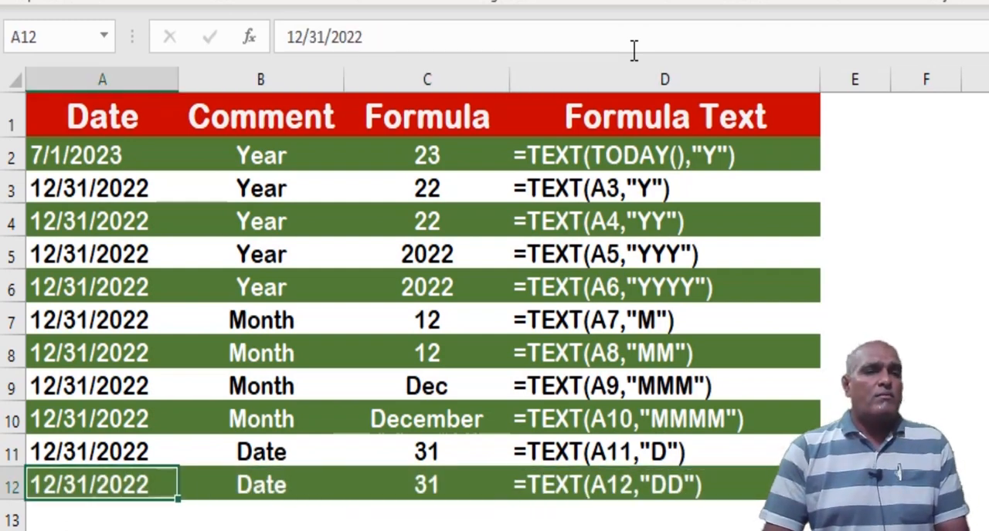
key("shift+Right")
key("shift+Right")
key("ctrl+c")
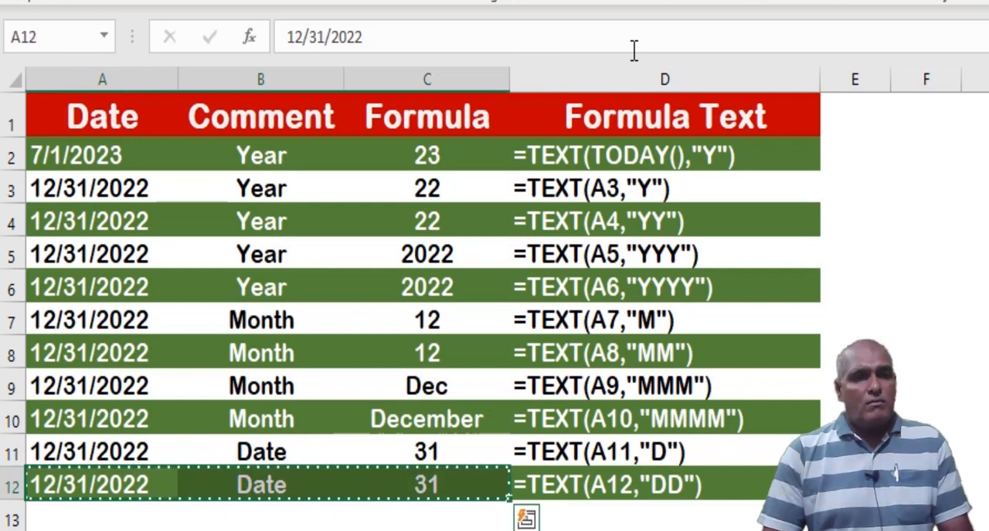
key("Down")
key("ctrl+v")
Change the format code in C13's TEXT formula to "DDD" and fill the FORMULATEXT formula down into D13
key("Right")
key("Right")
key("F2")
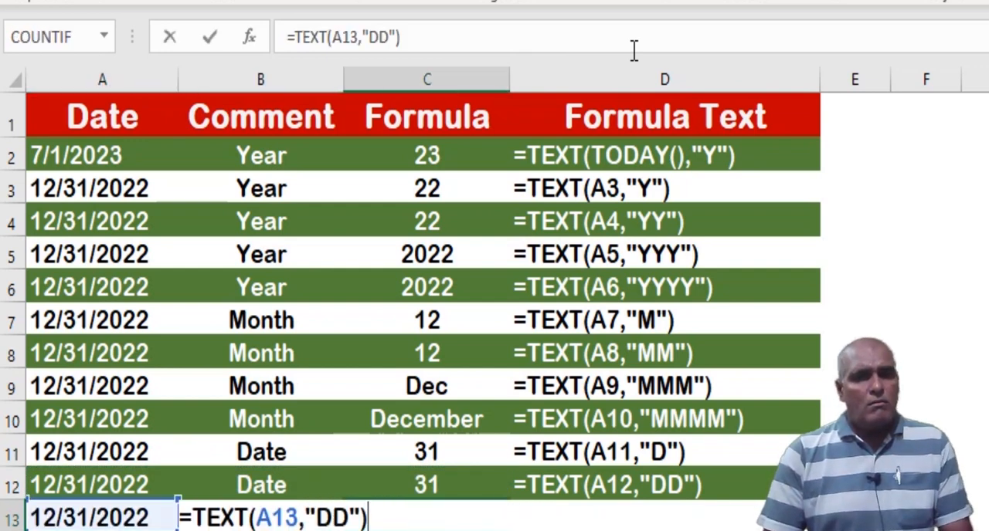
type("D")
key("ctrl+Return")
key("Right")
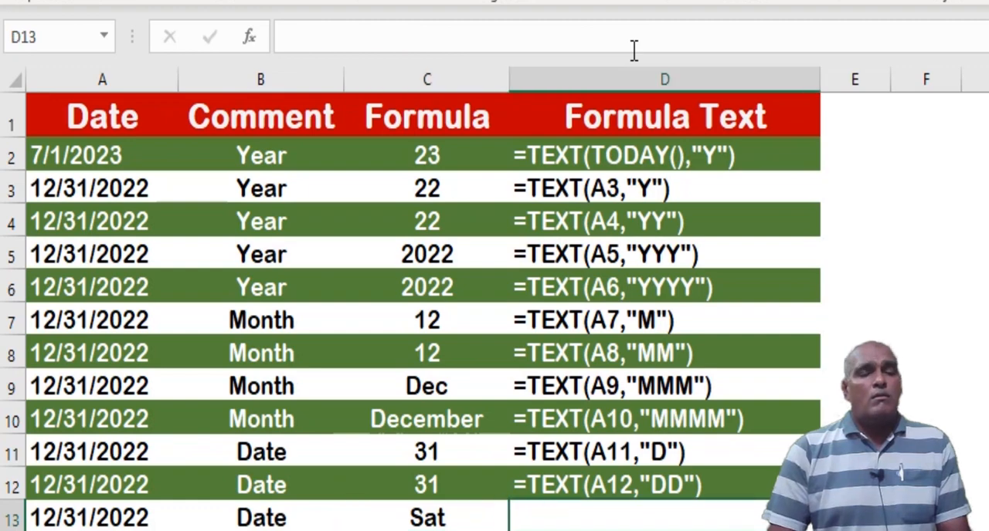
key("ctrl+d")
Fill the date, comment and formula in A13:C13 down into row 14
key("Left")
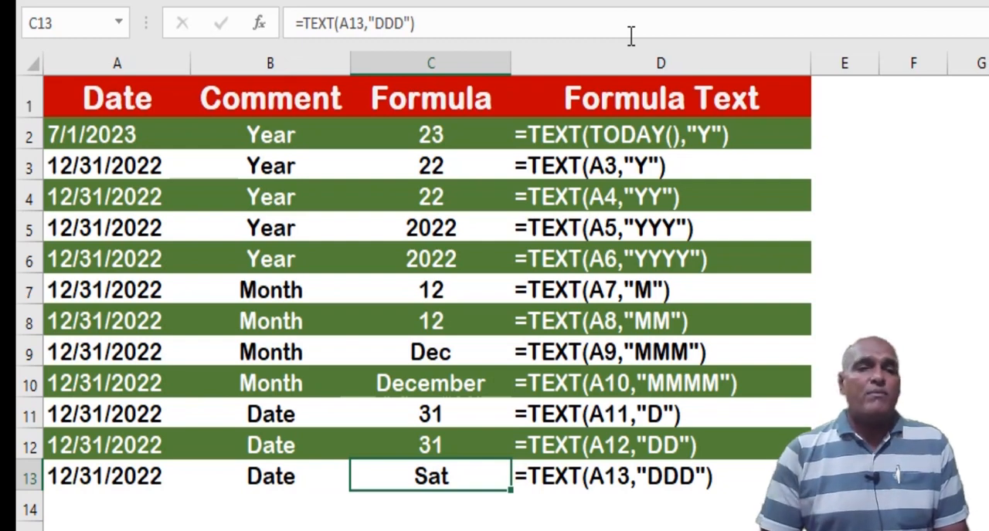
key("Home")
key("shift+Right")
key("shift+Right")
key("shift+Down")
key("ctrl+d")
Change the format code in C14's TEXT formula to "DDDD"
key("Down")
key("Right")
key("Right")
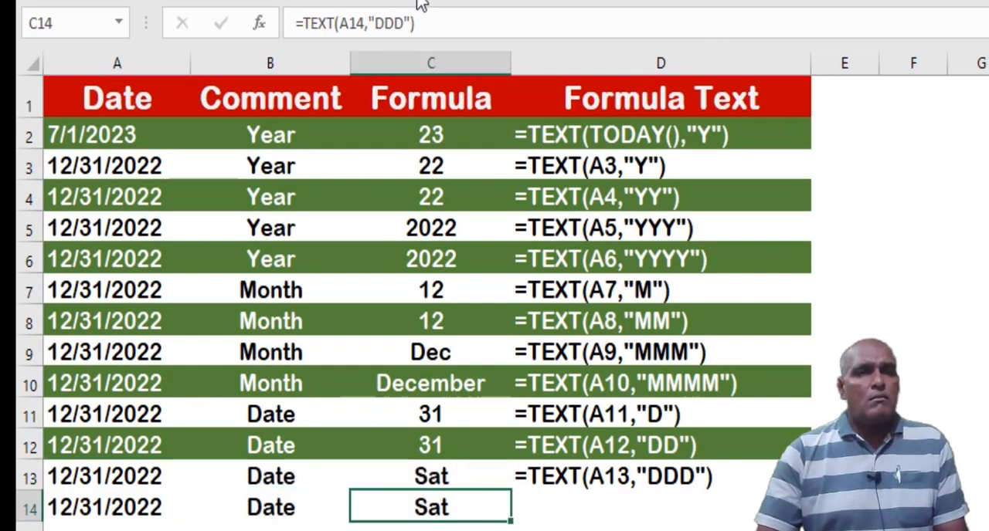
left_click(407, 24)
type("D")
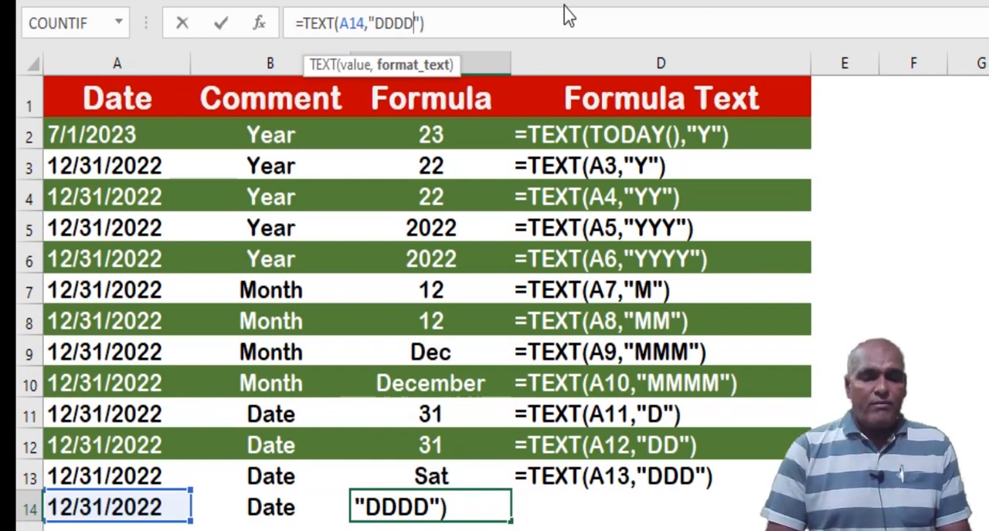
key("Return")
key("Return")
key("Up")
Fill the FORMULATEXT formula from D13 down into cell D14
key("Right")
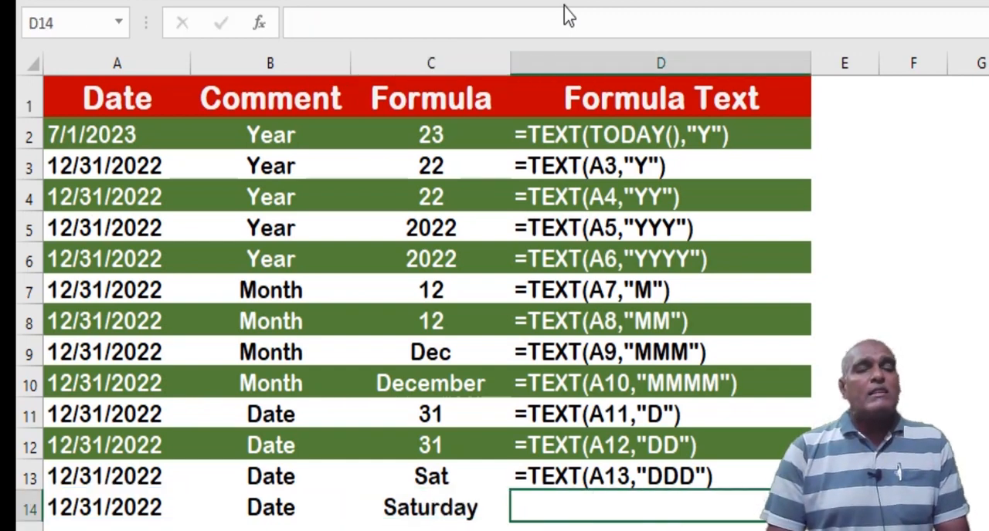
key("Left")
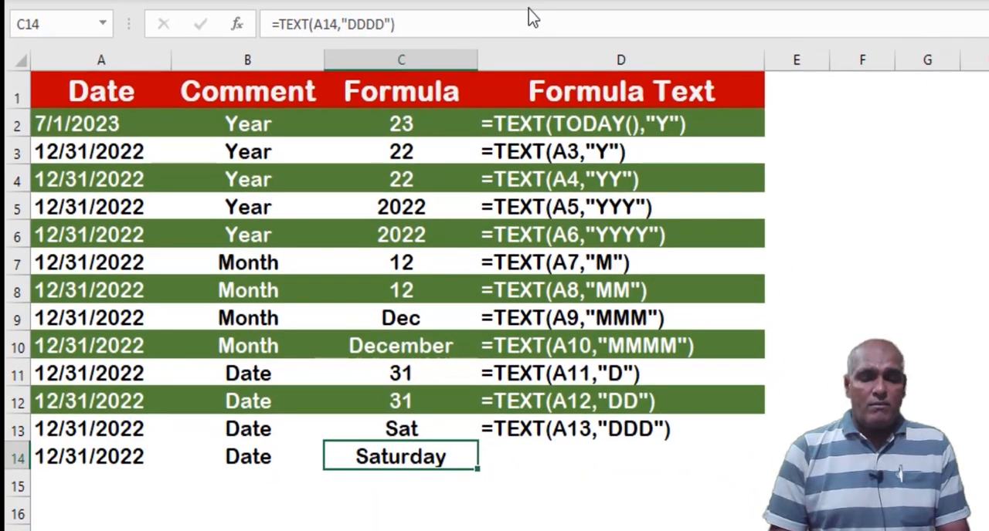
key("Right")
key("ctrl+d")
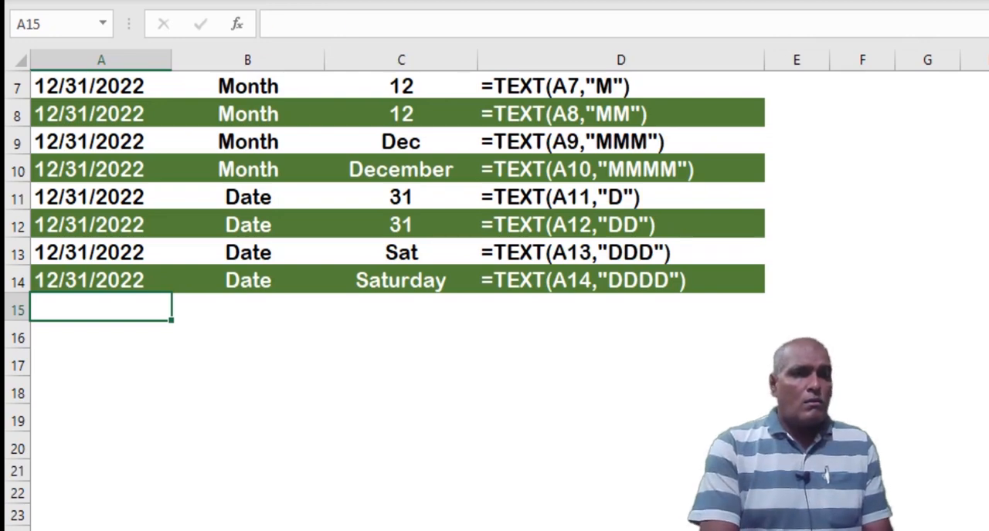
Fill the date from A14 down into A15 and enter the comment "Year,Month" in cell B15
key("ctrl+d")
key("Right")
type("Year,M")
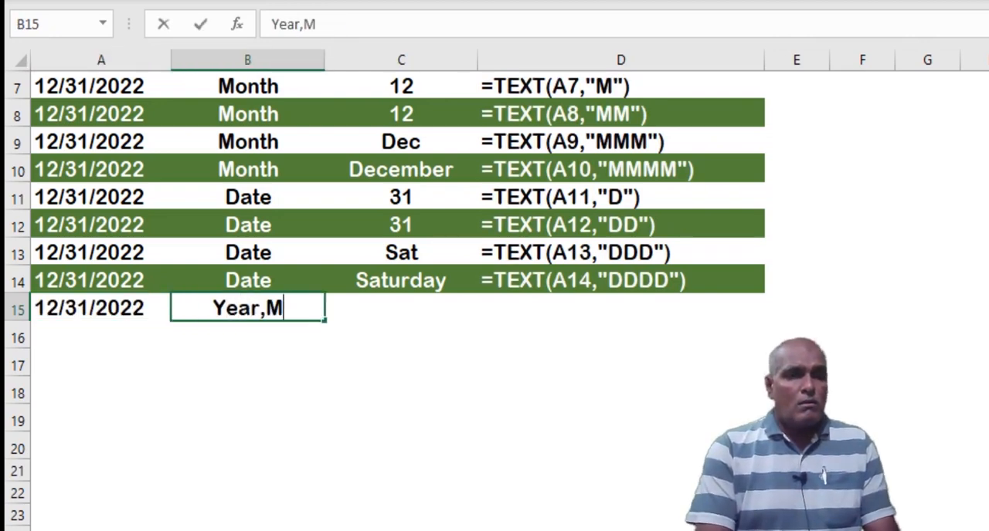
type("onth")
key("Return")
key("Up")
Enter the formula =TEXT(A15,"YYYY/MMMM") in cell C15 and fill the FORMULATEXT formula down into D15
key("Right")
type("=t")
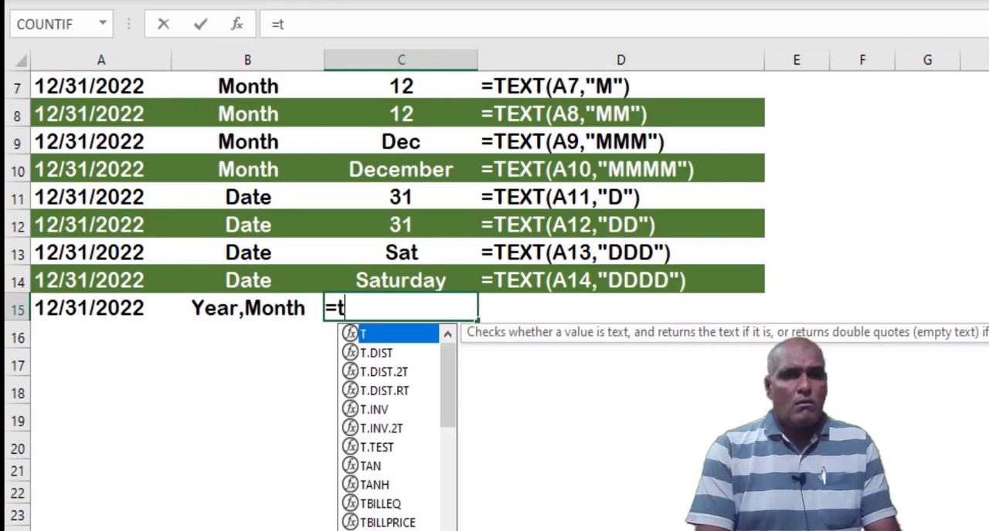
type("ext(")
key("Left")
key("Left")
type(",\"")
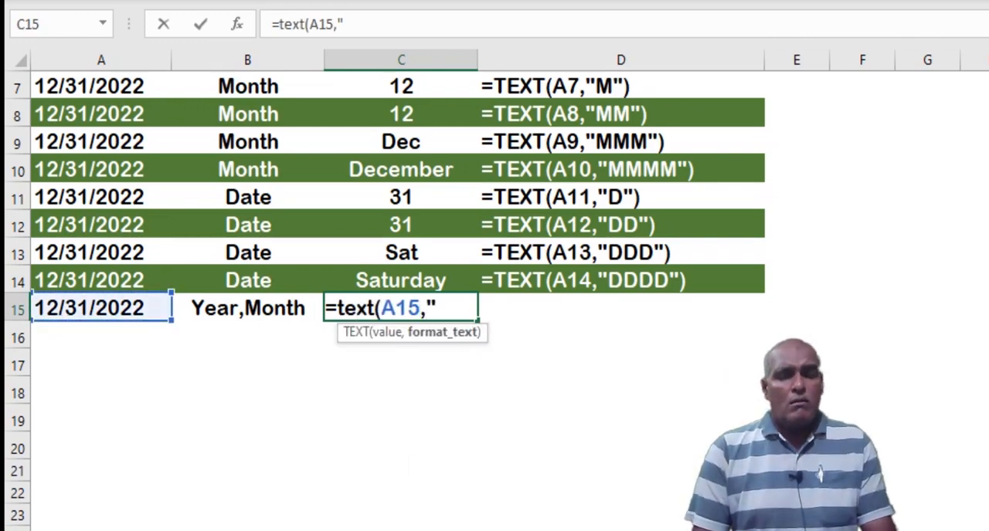
type("YYYY/MMMM")
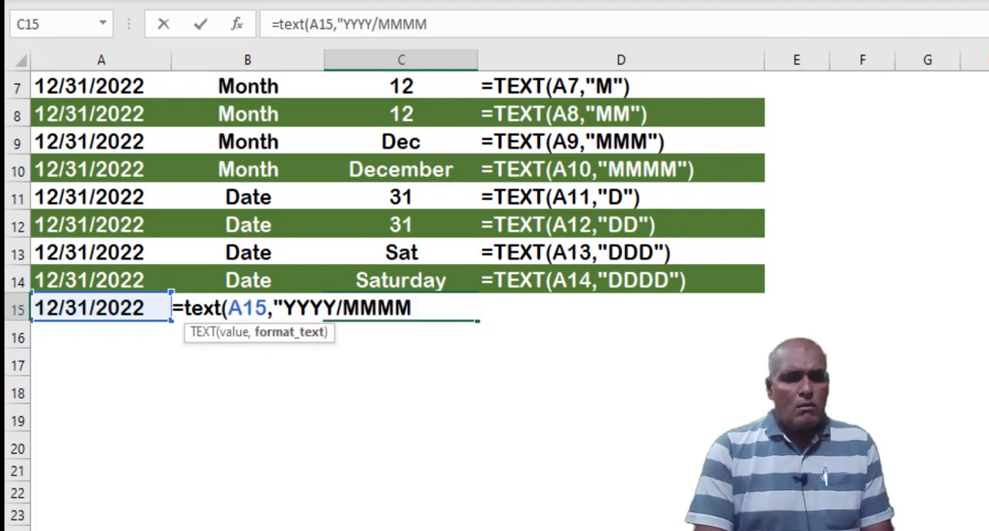
type("\")")
key("Return")
key("Up")
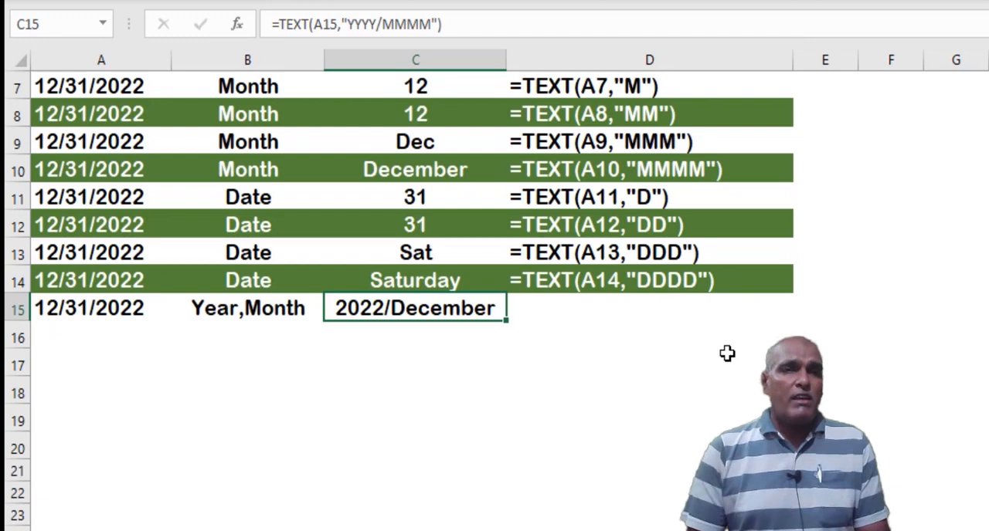
key("Right")
key("ctrl+d")
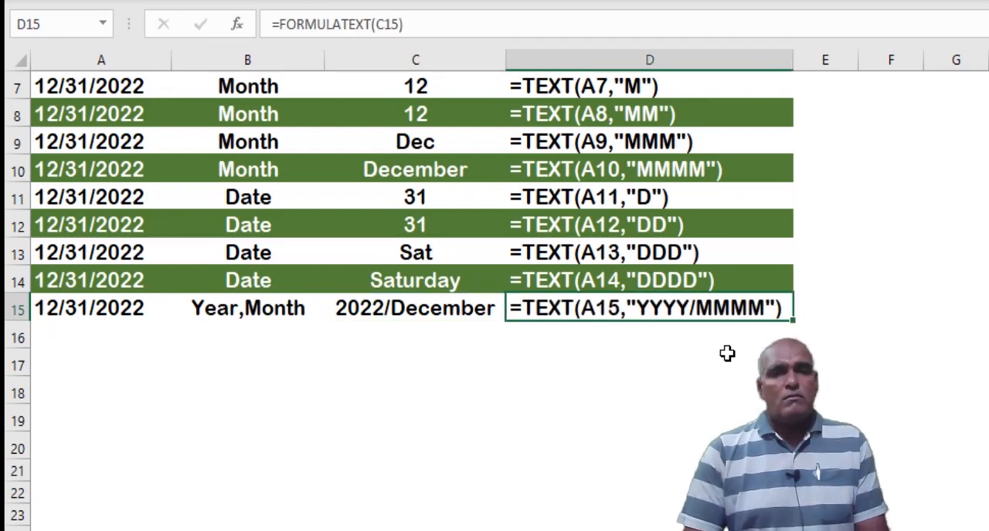
Fill the date from A15 down into A16 and enter the comment "Date_Month_Year" in cell B16
key("Down")
key("Home")
key("ctrl+d")
key("Right")
type("Date")
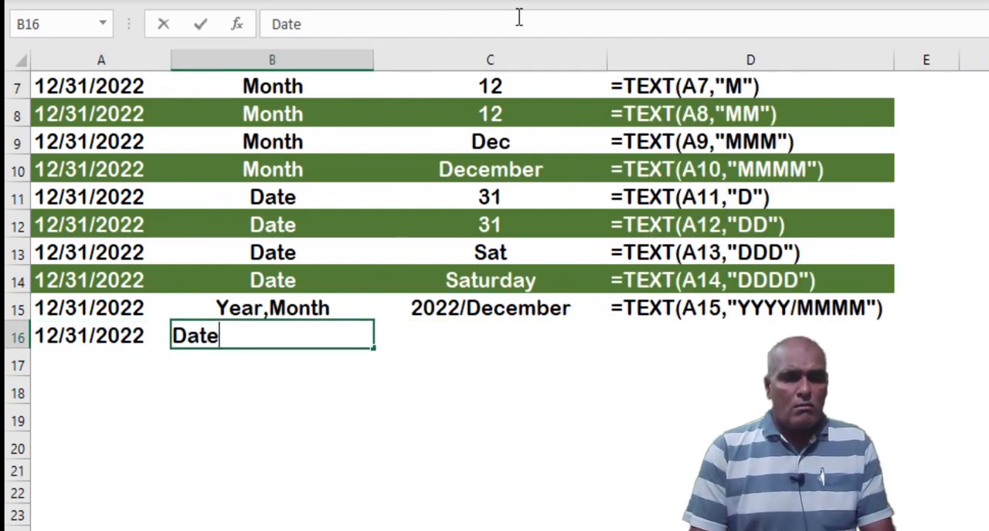
type("_Month_Year")
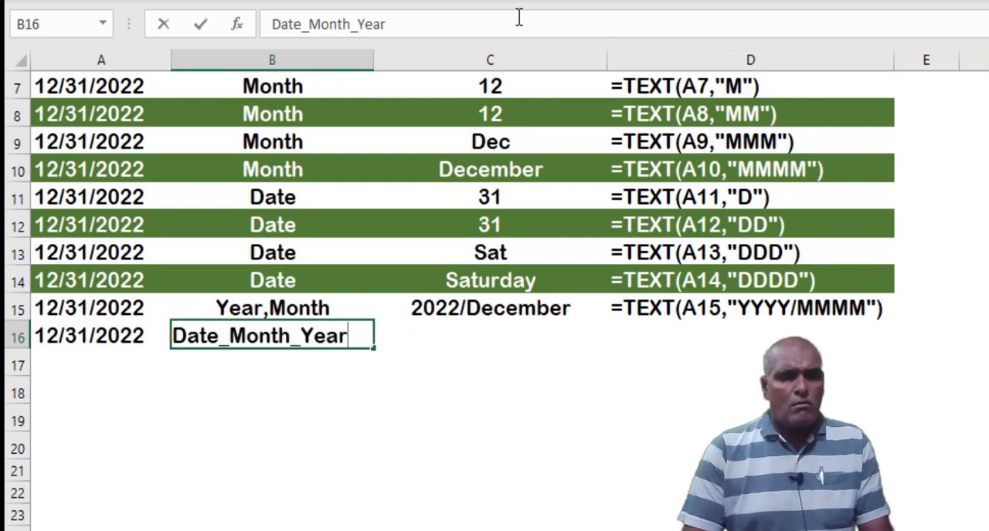
Enter the formula =TEXT(A16,"MM_DD_YYYY") in cell C16
key("Right")
type("=text")
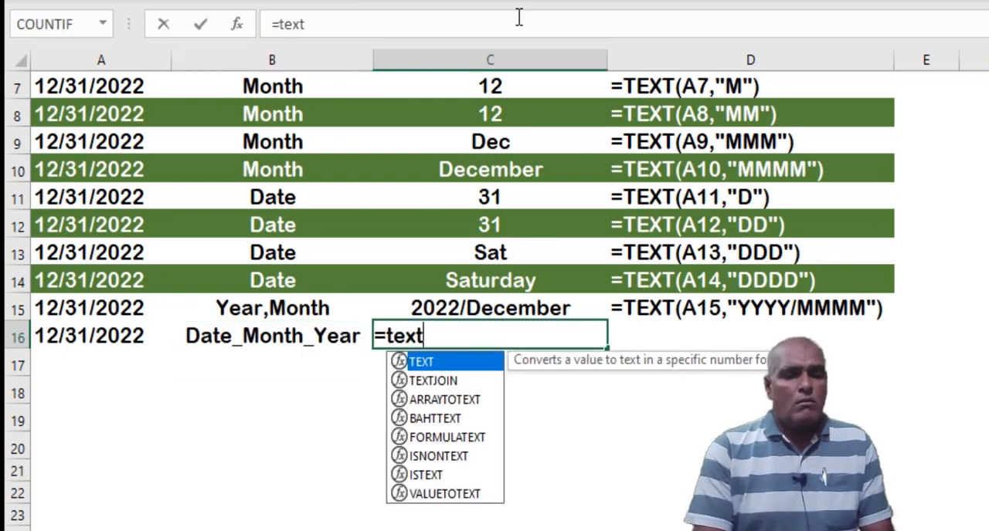
type("(")
key("Left")
key("Left")
type(",\"MM")
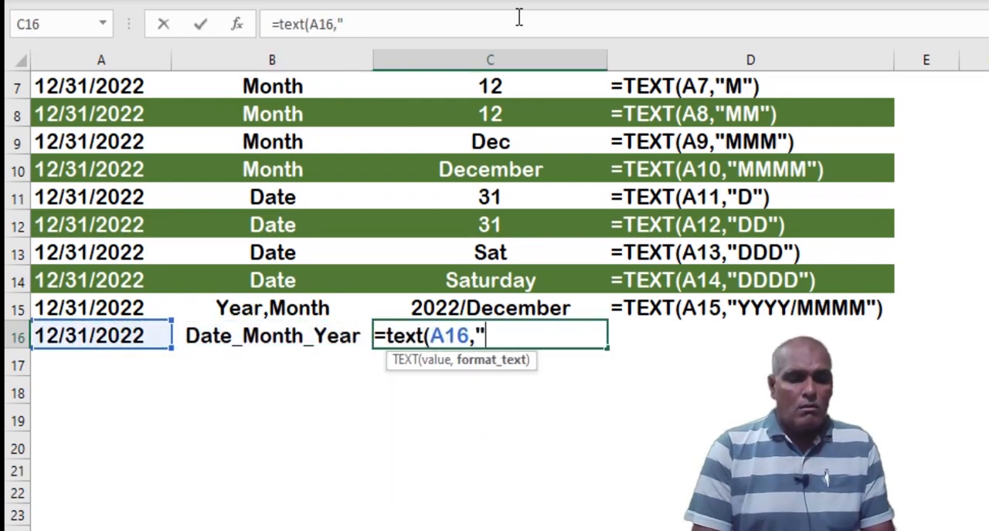
type("_DD_")
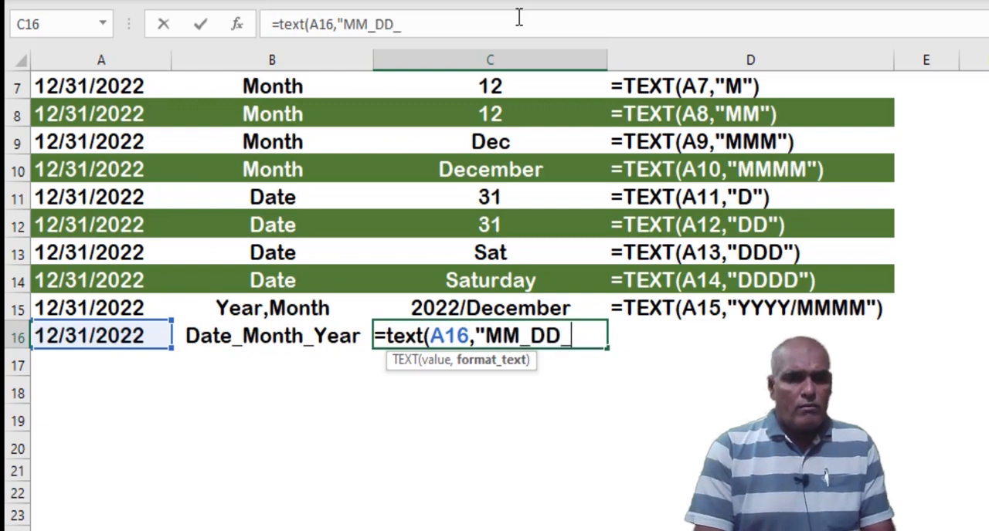
type("YYYY\")")
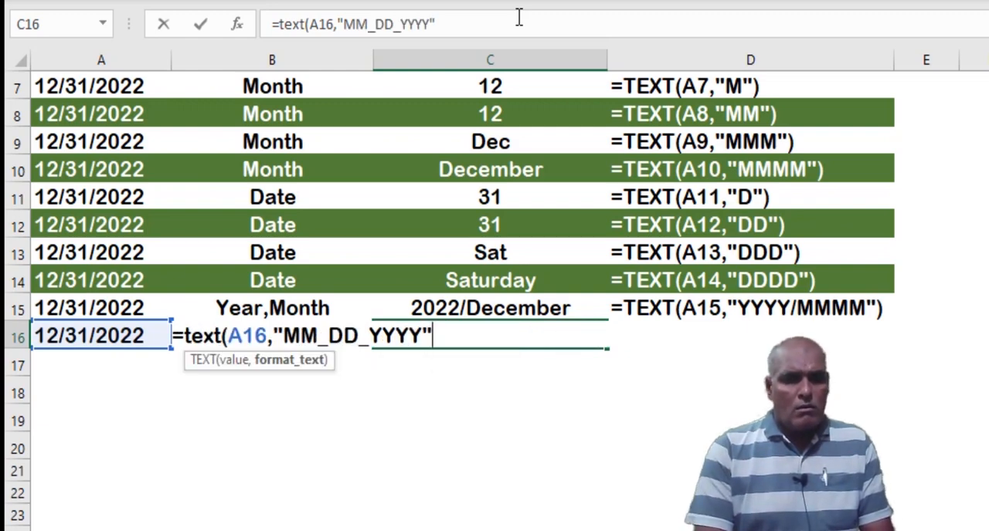
key("Return")
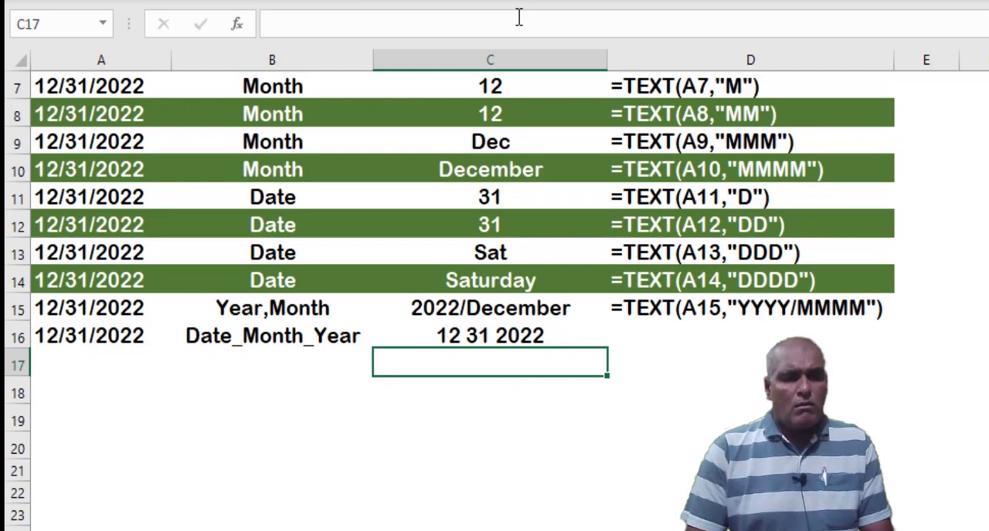
key("Up")
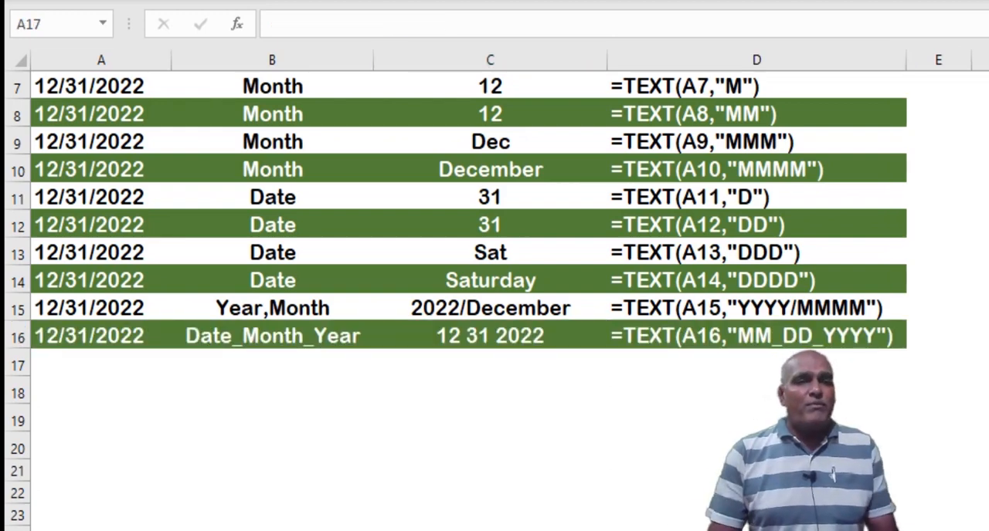
Enter the date 12/31/2022 in cell A17 and the comment "Month Name,Day,Day Name" in cell B17
left_click(92, 367)
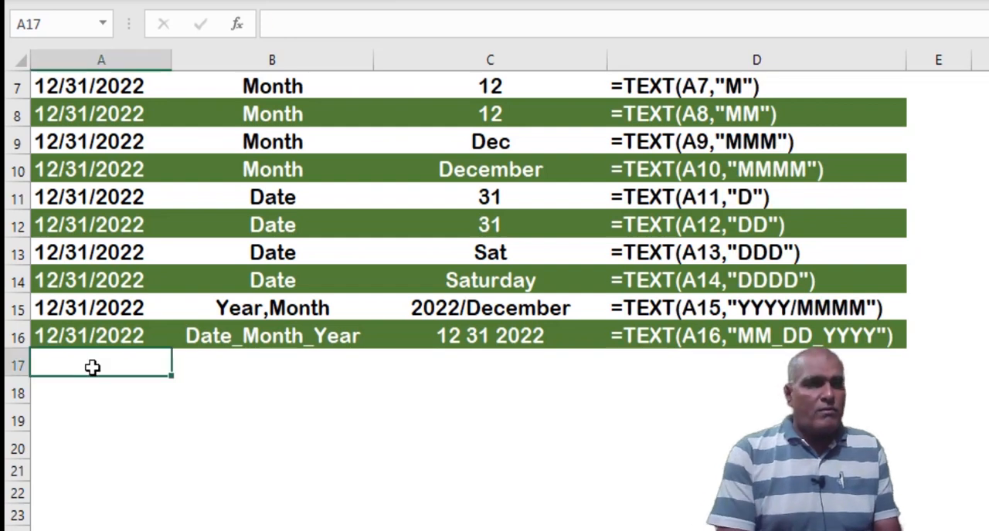
type("12/31/2022")
key("Tab")
type("Month N")
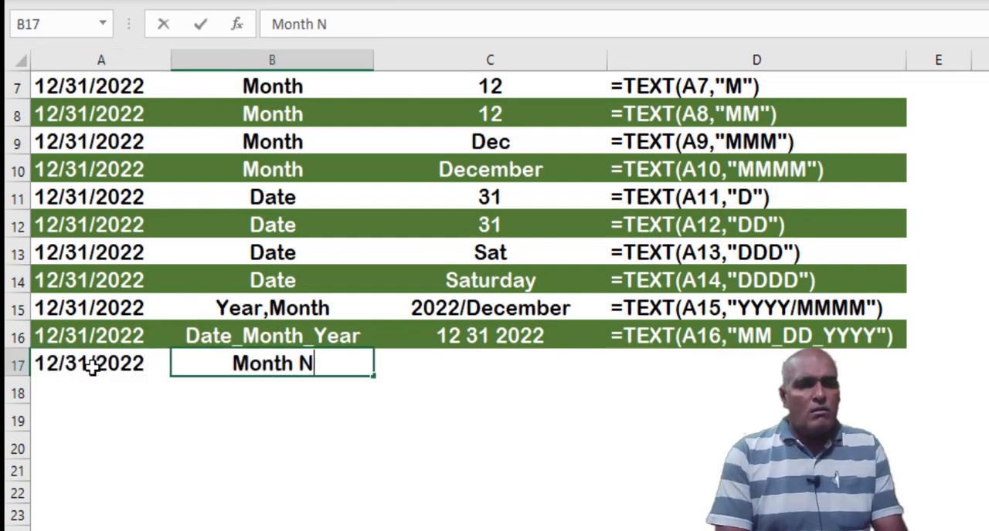
type("ame,Day,Day Name")
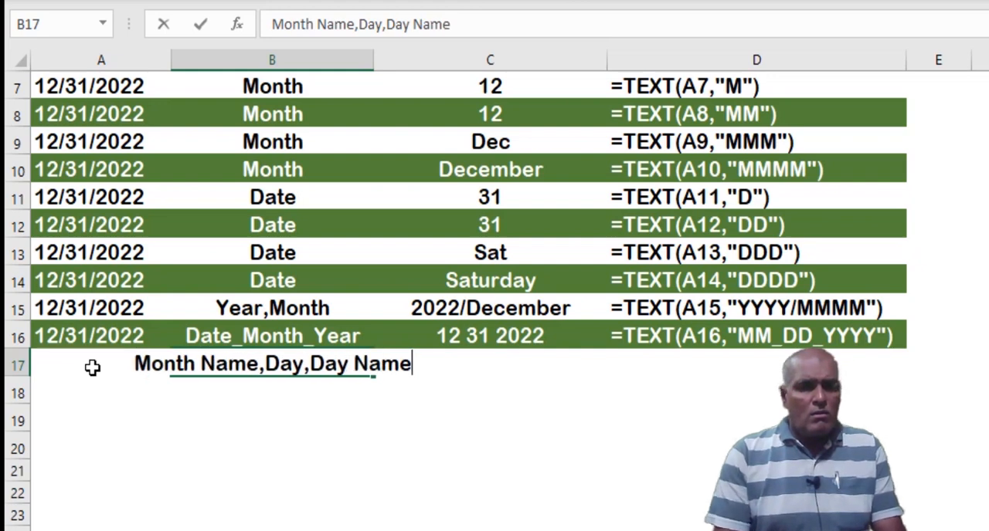
Enter the formula =TEXT(A17,"MMMM,DD DDDD") in cell C17
left_click(457, 367)
type("=text(")
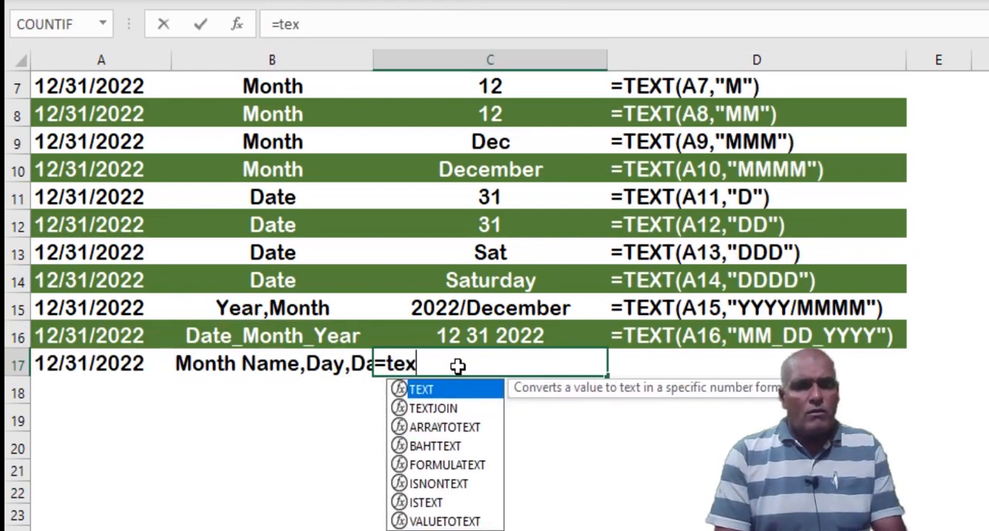
key("Left")
key("Left")
type(",\"")
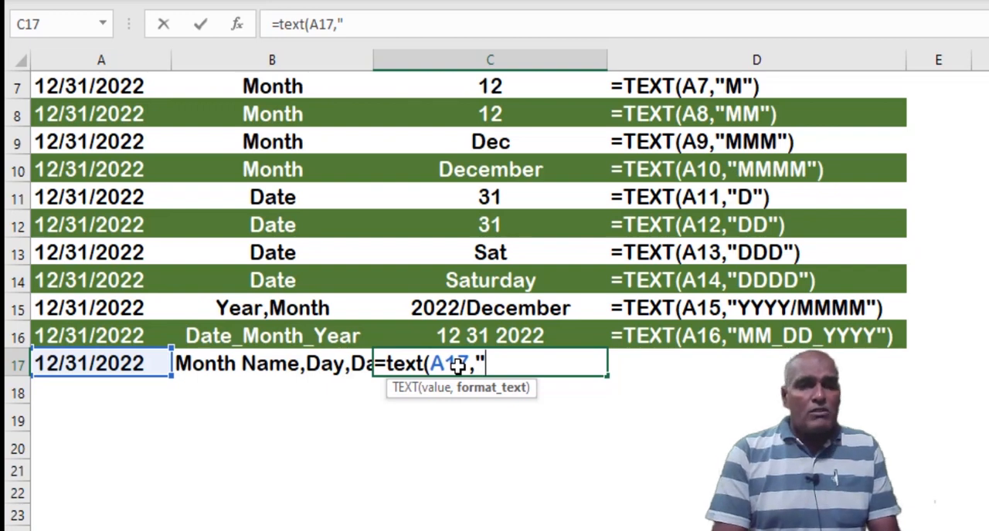
type("MMMM")
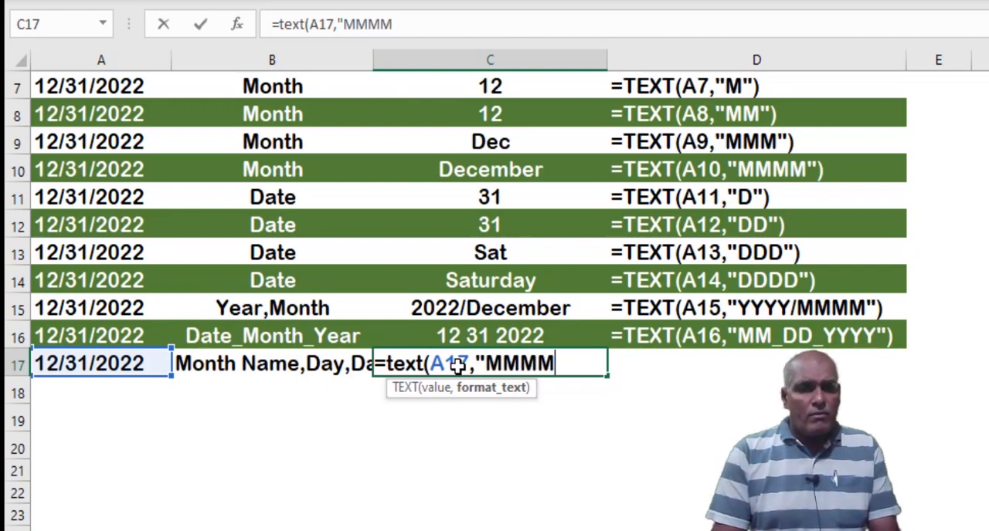
type(",")
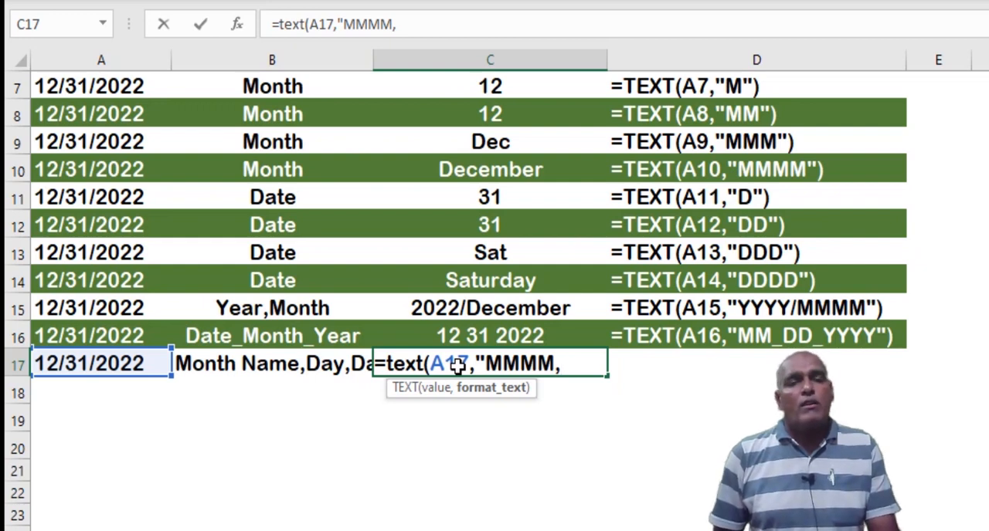
type("DD")
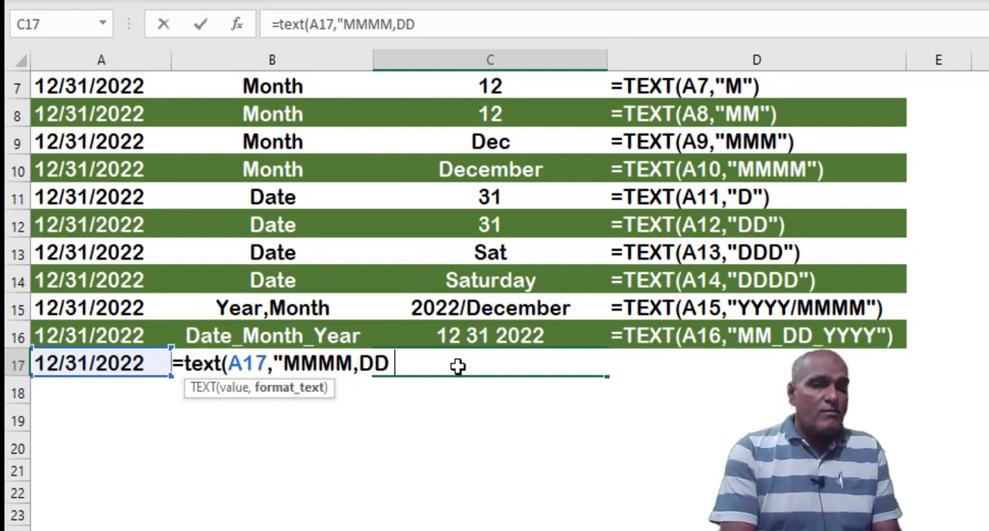
type(" DDDD\"")
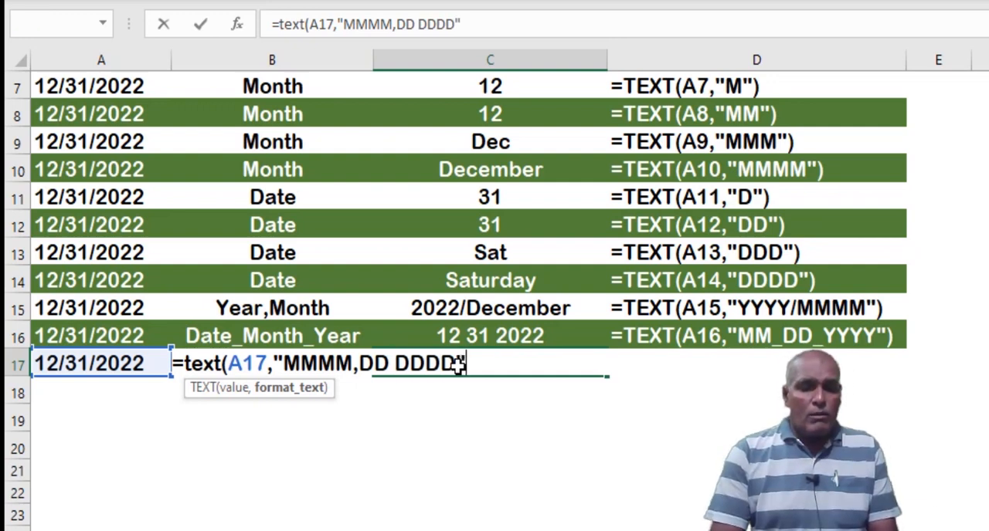
type(")")
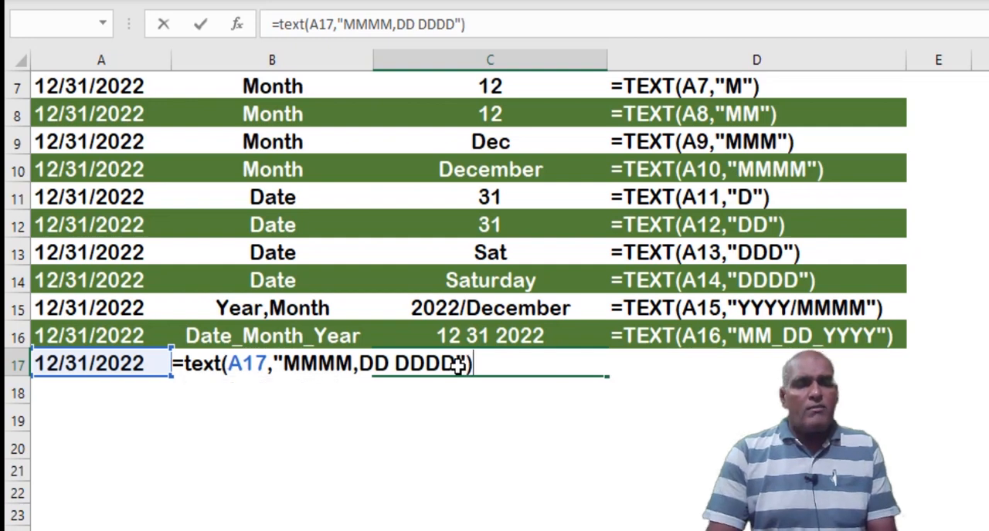
key("Return")
left_click(458, 368)
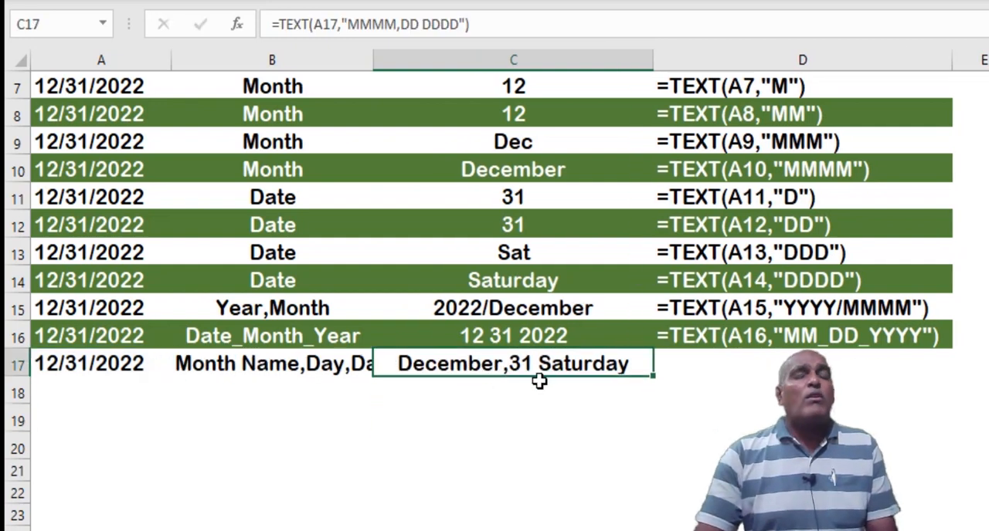
Fill the FORMULATEXT formula from D16 down into cell D17
left_click(686, 391)
left_click(721, 365)
key("ctrl+d")
key("Left")
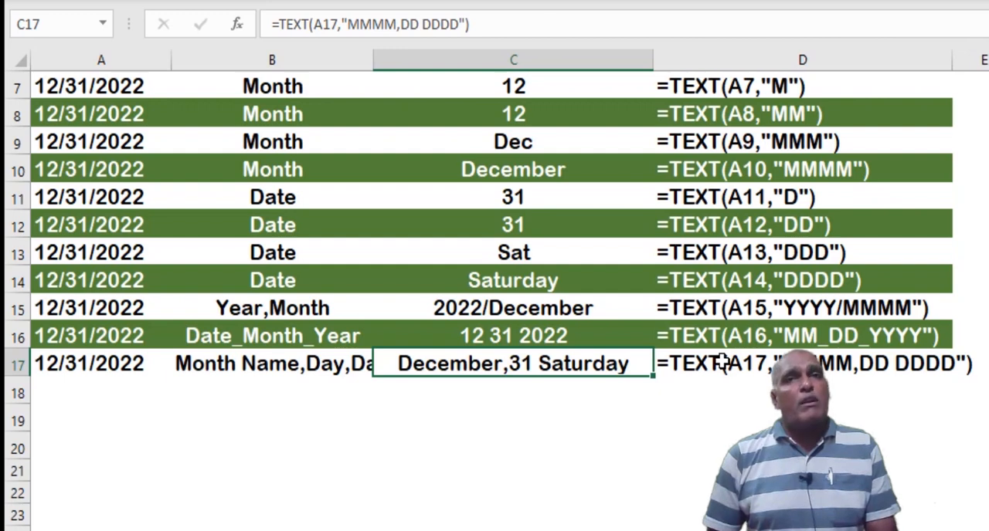
Enter the formula =NOW() in cell A18 and the comment "Month,Year" in cell B18
key("Return")
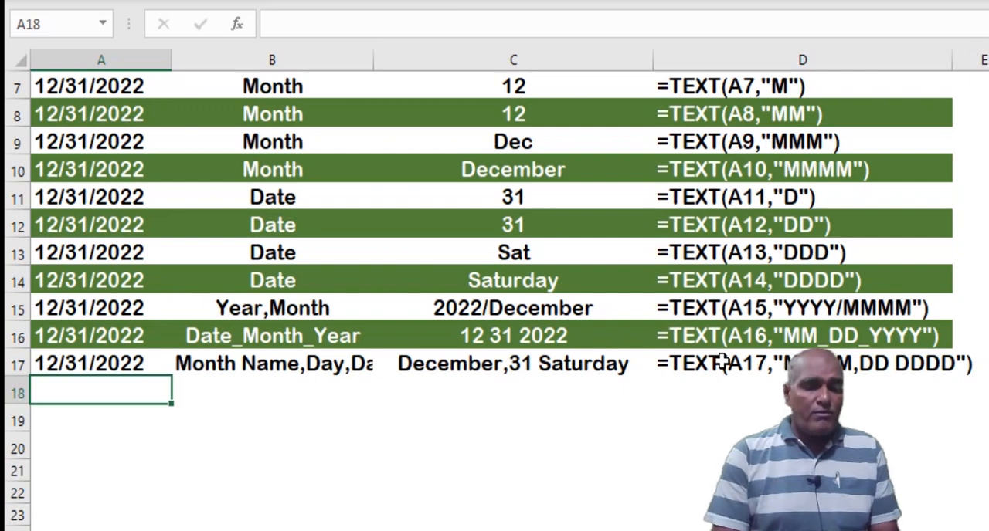
type("=N")
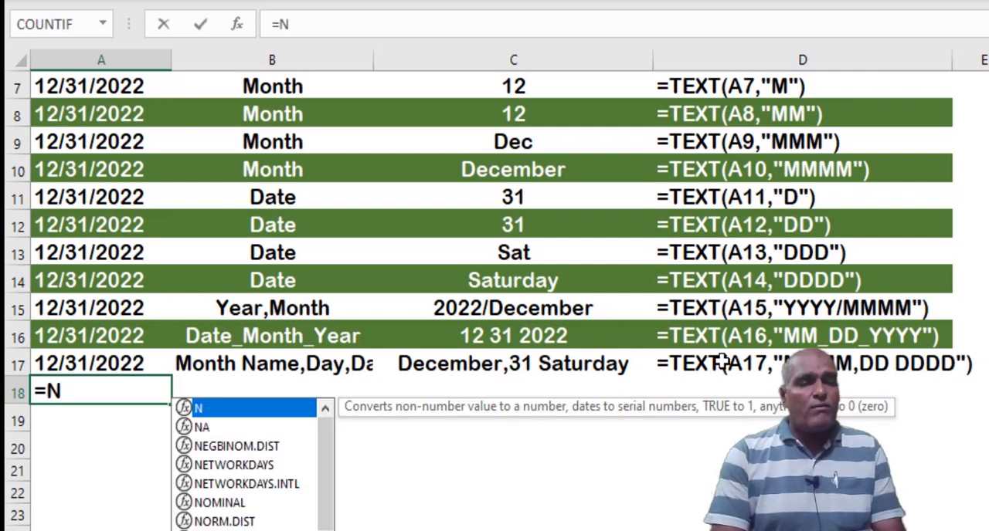
type("ow()")
key("Return")
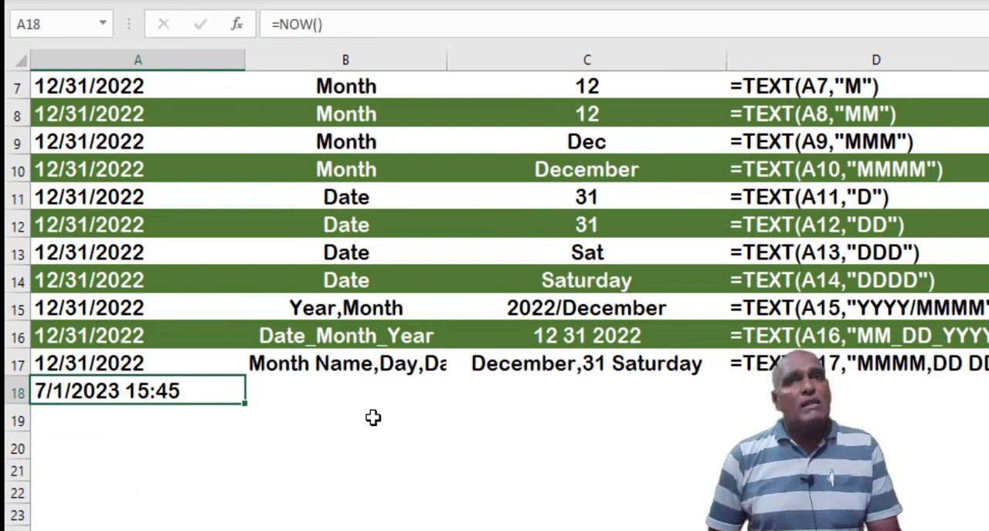
key("Right")
type("Month,Year")
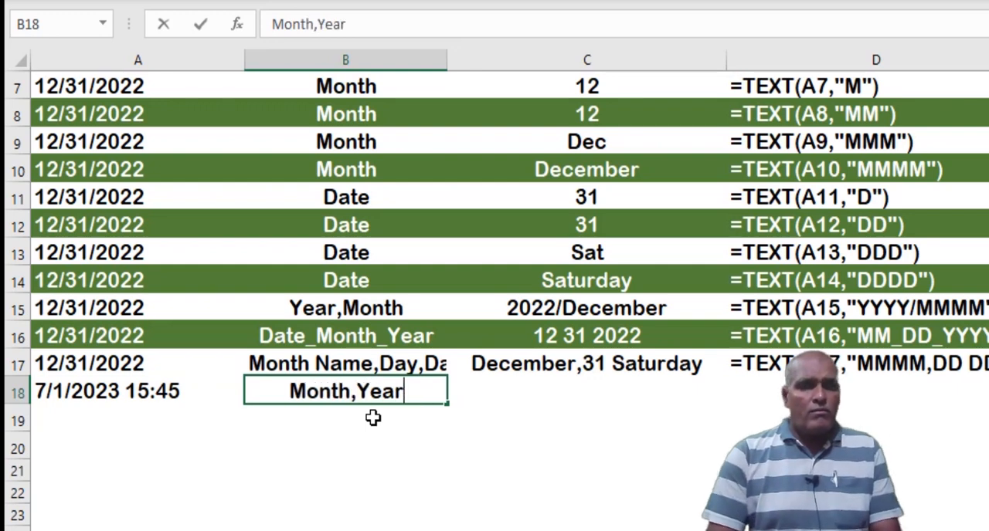
key("Tab")
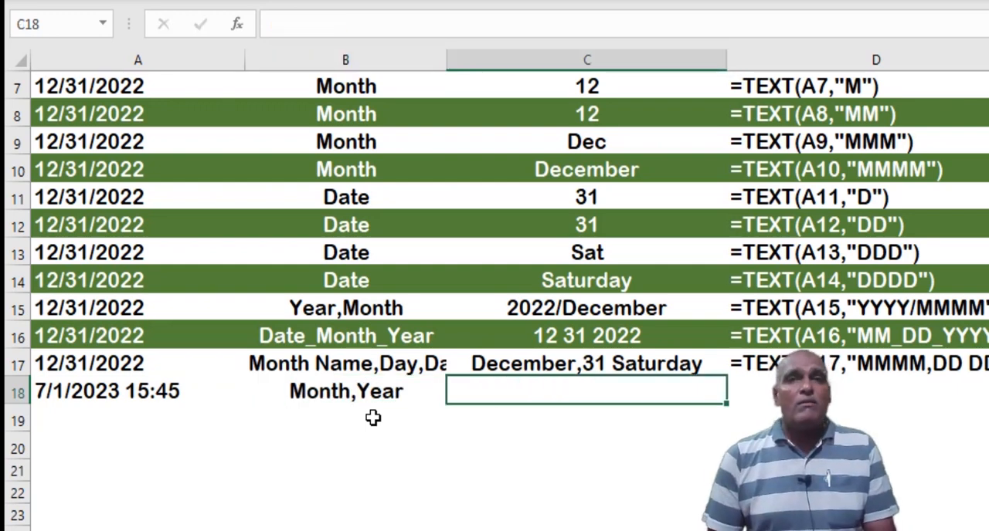
Enter the formula =TEXT(NOW(), "MMMM,YY") in cell C18 and select cell D18
type("=")
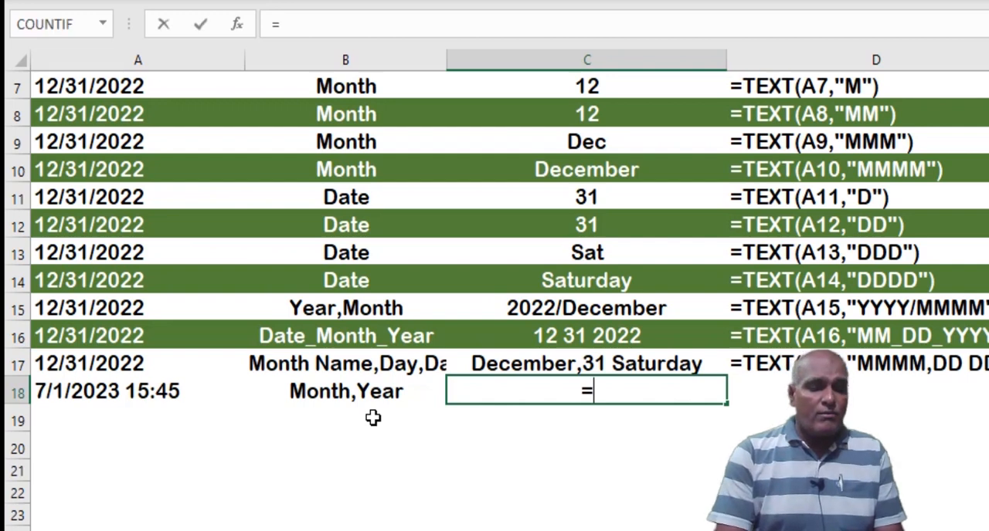
type("text(now")
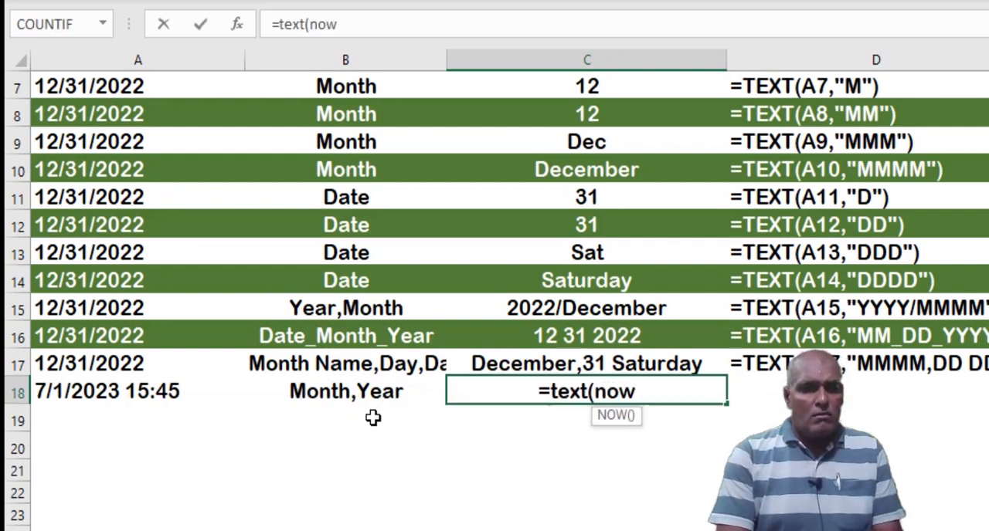
type("(), \"MMMM")
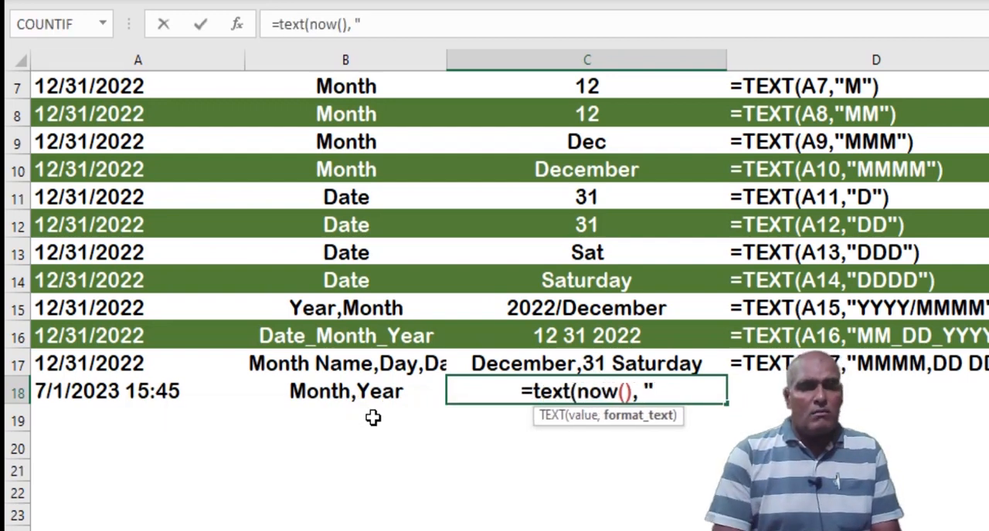
type(",")
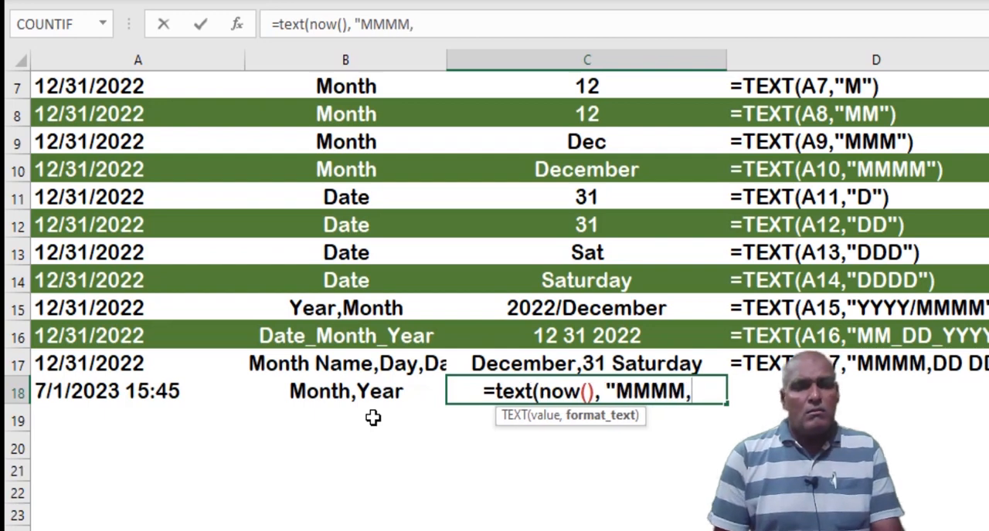
type("YY\")")
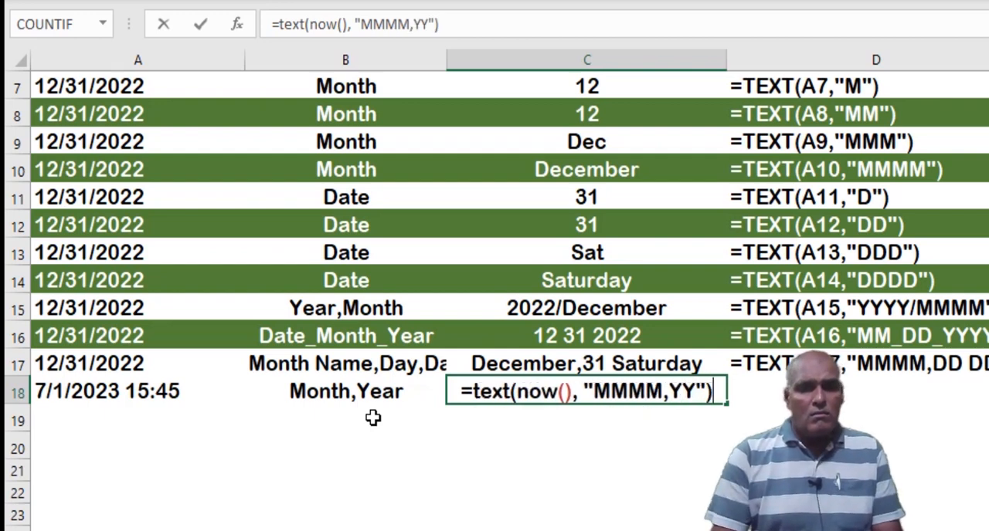
key("Return")
key("Up")
key("Right")
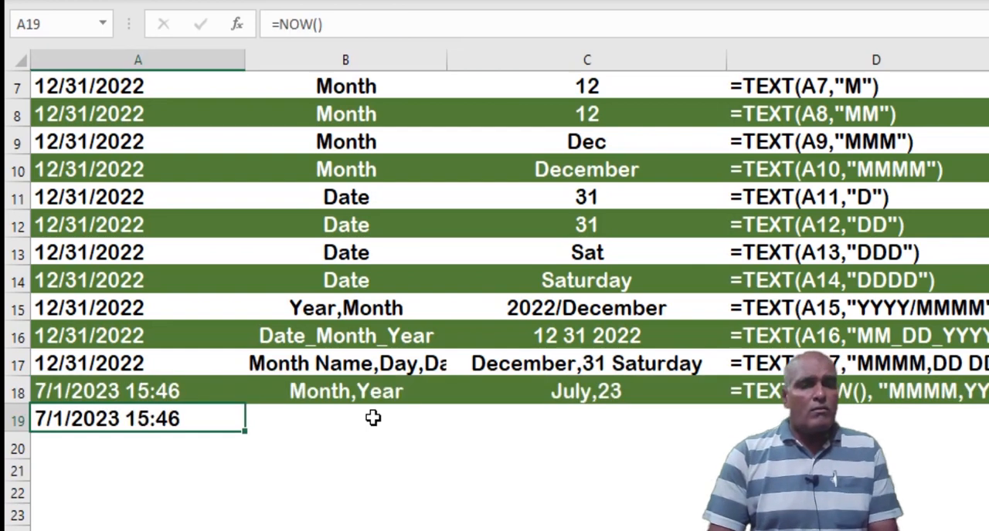
Enter the comment "Hours, Mins" in cell B19 and the formula =TEXT(NOW(),"HH,MM") in cell C19
left_click(373, 418)
type("Hours, Mins")
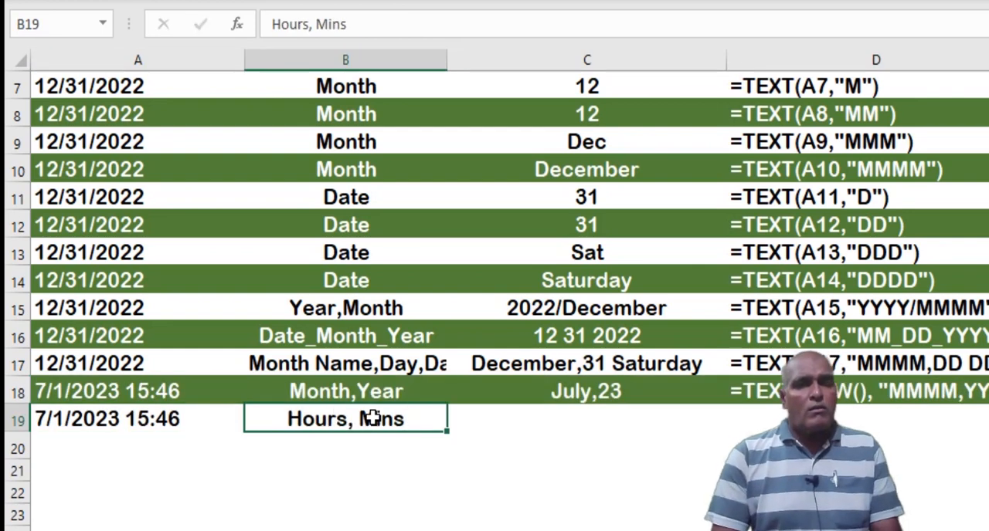
key("Tab")
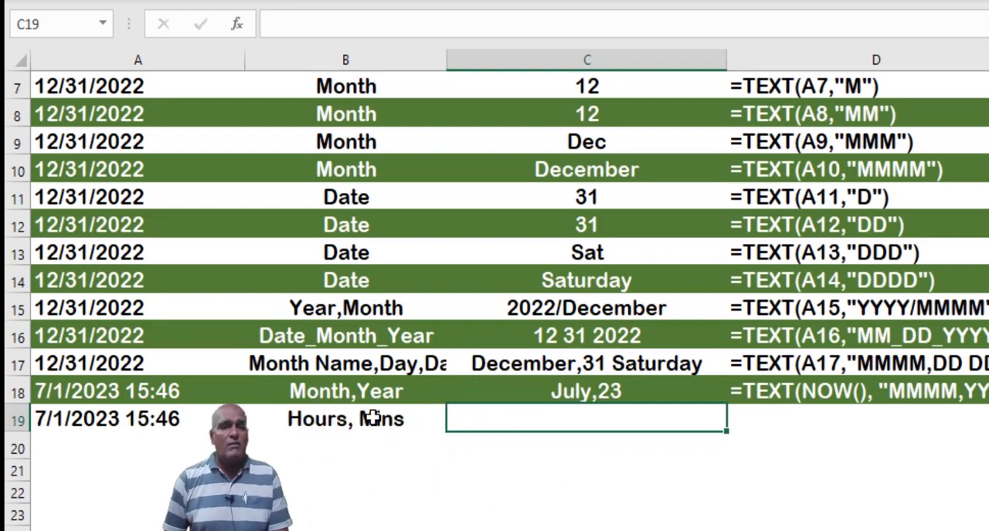
type("=text")
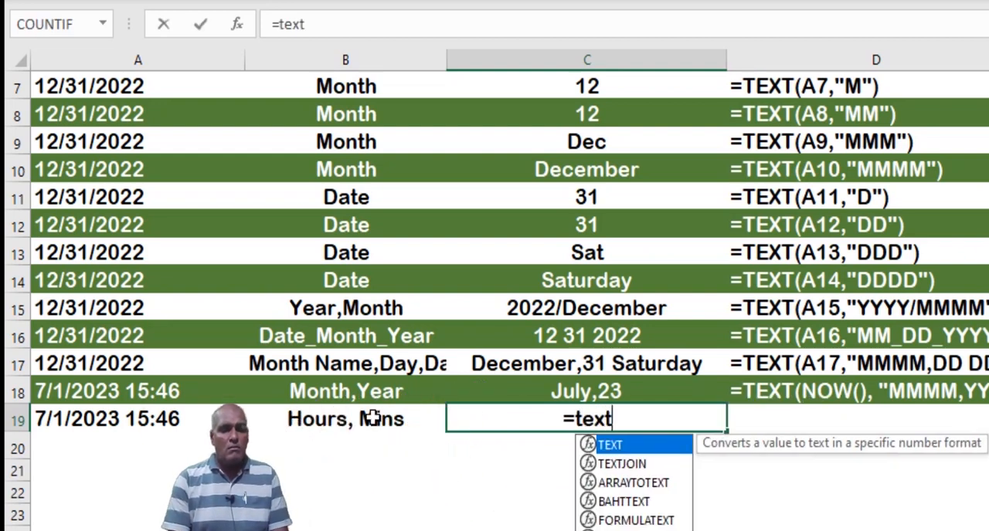
type("(now(),")
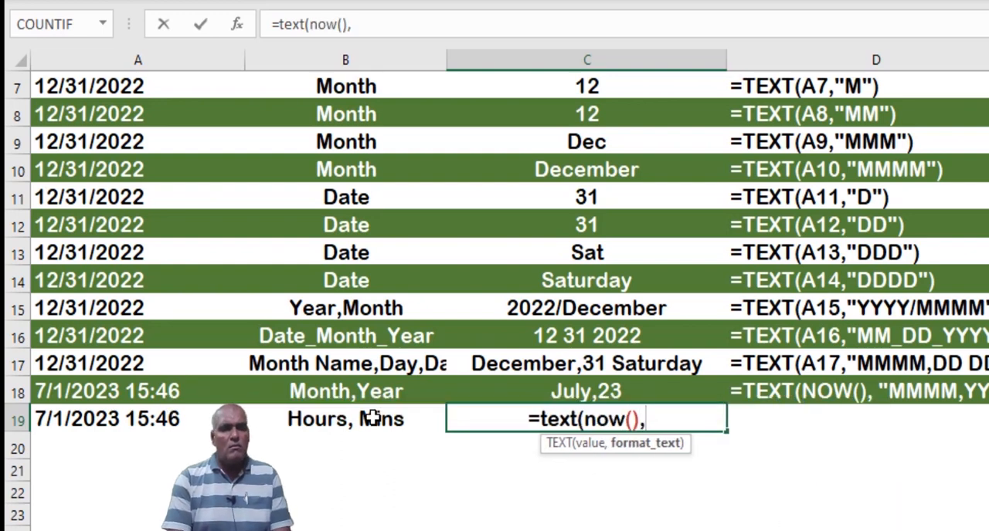
type("\"HH,MM\"")
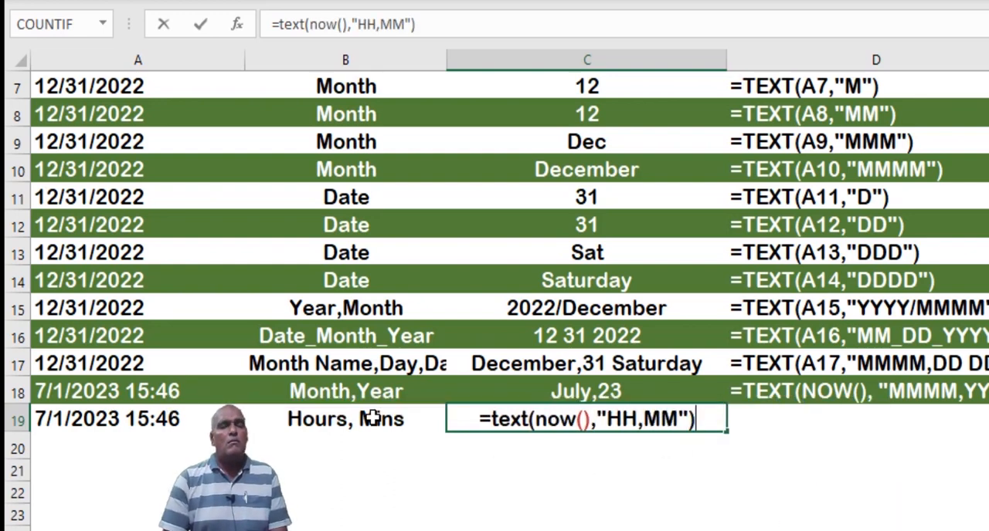
key("ctrl+Return")
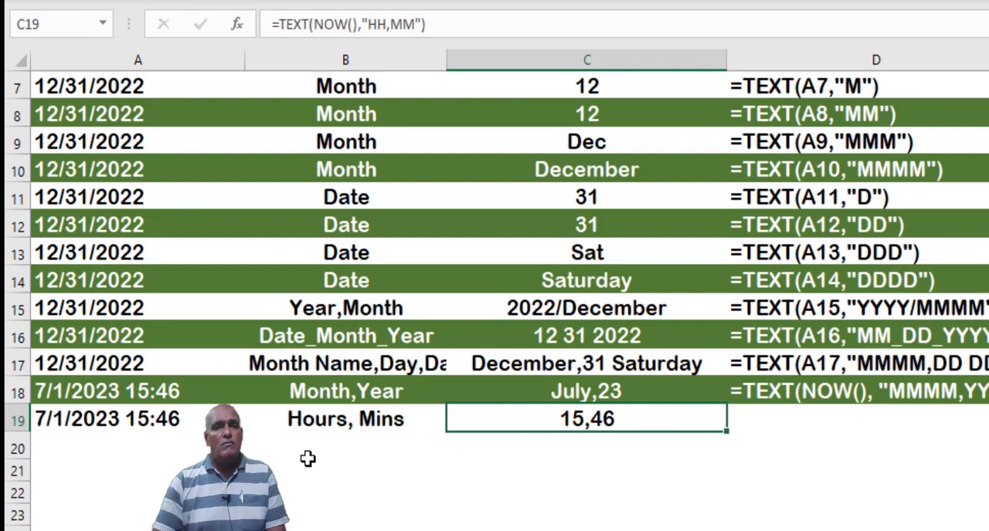
Change the format code in C19's formula to "HH:MM" and fill the FORMULATEXT formula down into D19
left_click(391, 31)
key("BackSpace")
type(":")
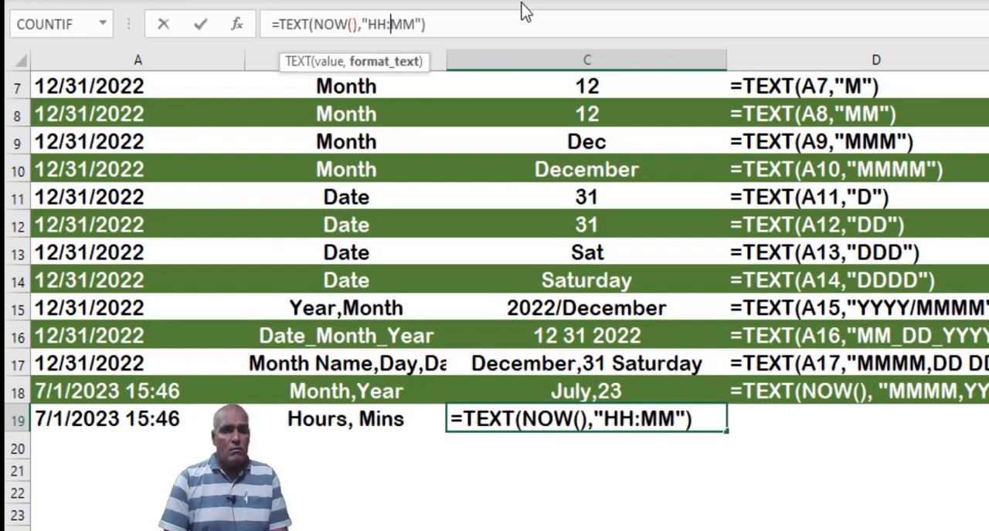
key("Return")
key("Up")
key("Right")
key("ctrl+d")
Fill the NOW formula from A19 down into A20 and enter the comment "Hours,Mins,Secs" in cell B20
key("Down")
key("Left")
key("Left")
key("Left")
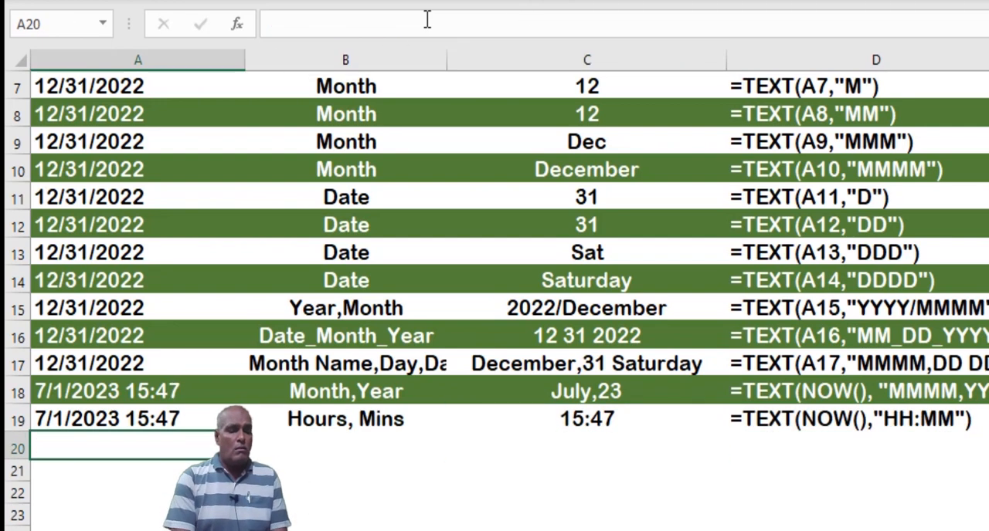
key("ctrl+d")
key("Right")
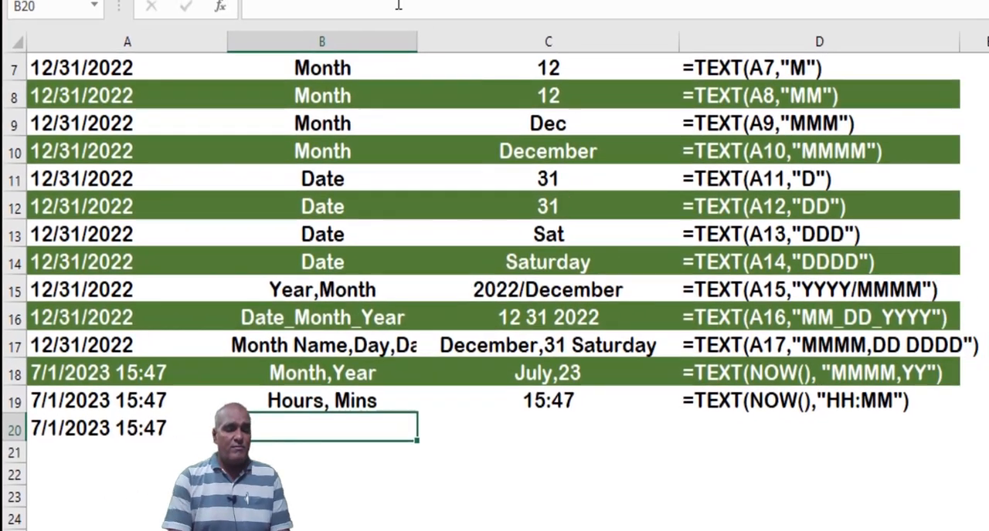
type("Hours,Mins,Sec")
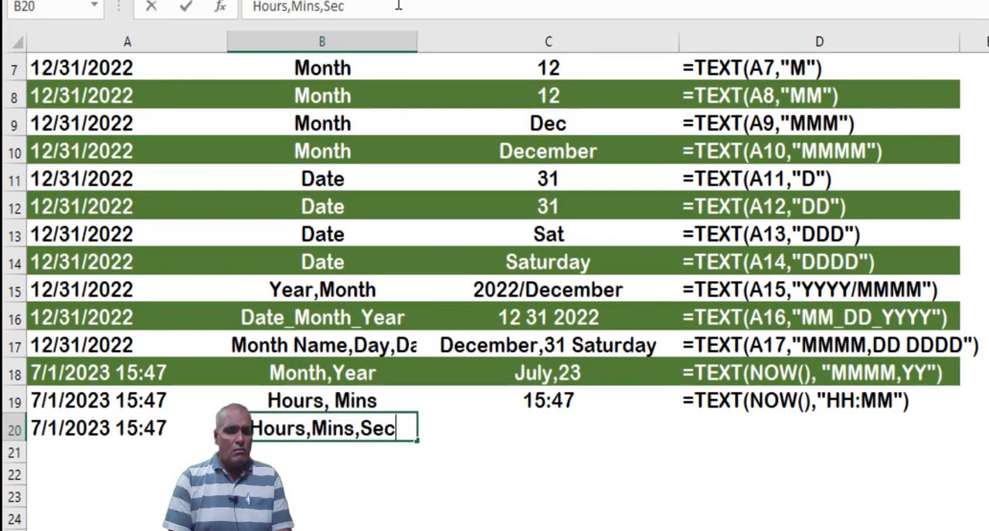
scroll(702, 190, "down", 3)
type("s")
key("Tab")
Enter the formula =TEXT(NOW(),"HH:MM:SS") in cell C20 and select cell D20
type("=text")
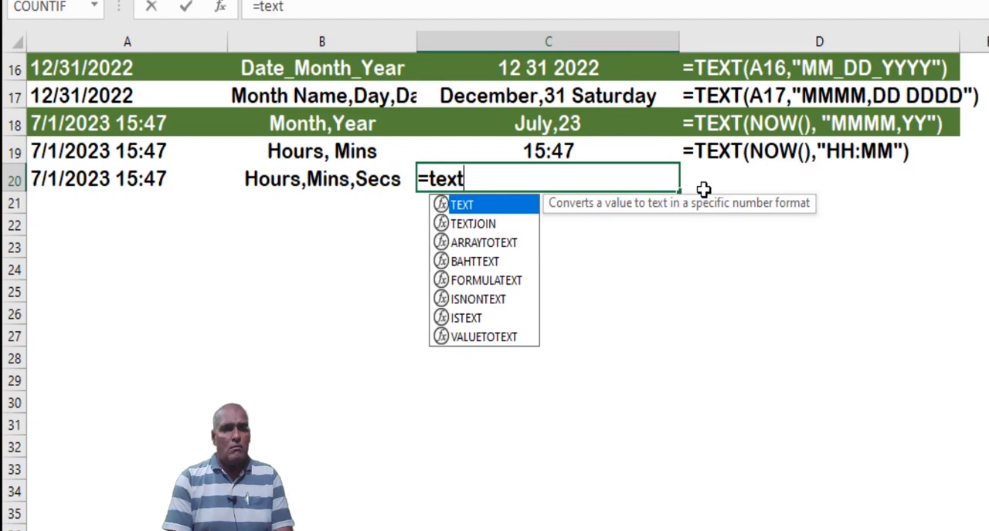
type("(Now(),\"")
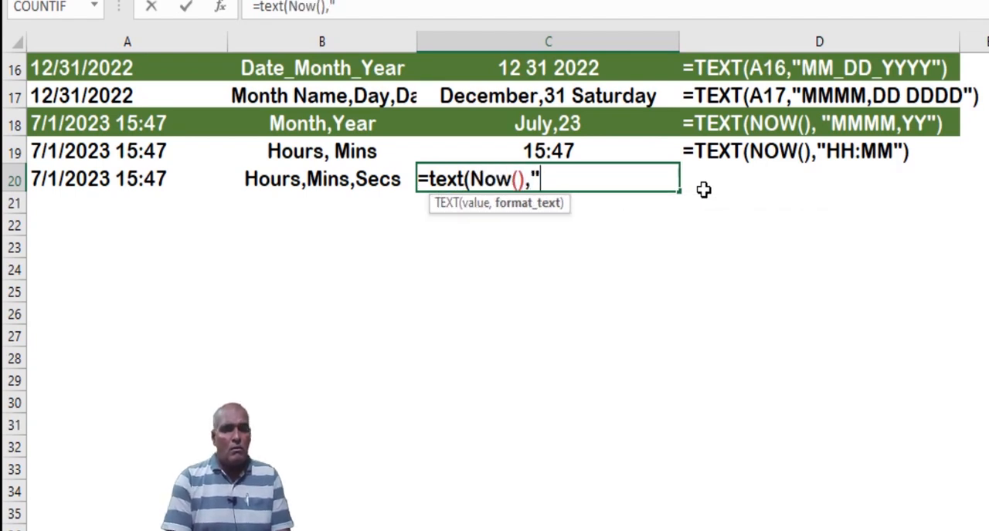
type("HH:MM:SS\")")
key("ctrl+Return")
left_click(702, 189)
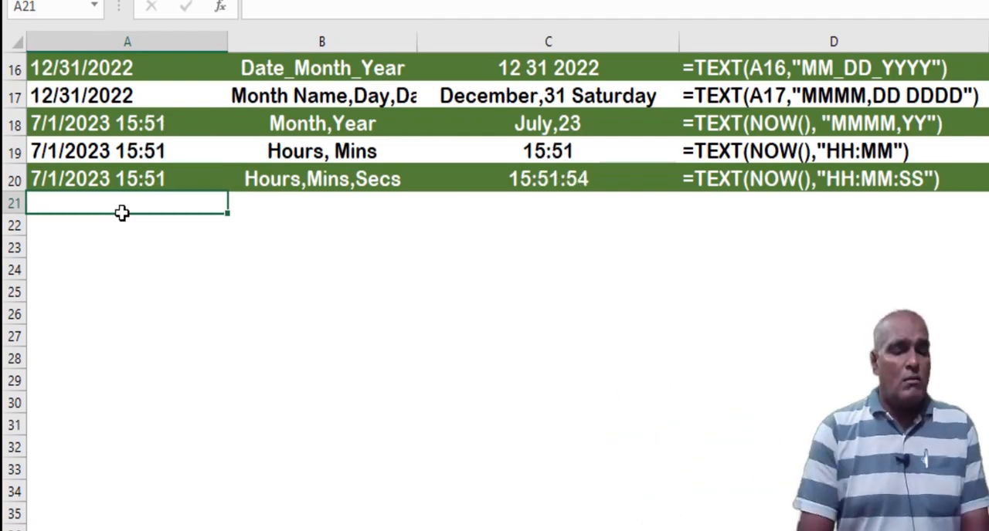
Enter the formula =NOW() in cell A21 and the comment "Now Function" in cell B21
type("=NOW()")
key("ctrl+Return")
key("Right")
type("Now Function")
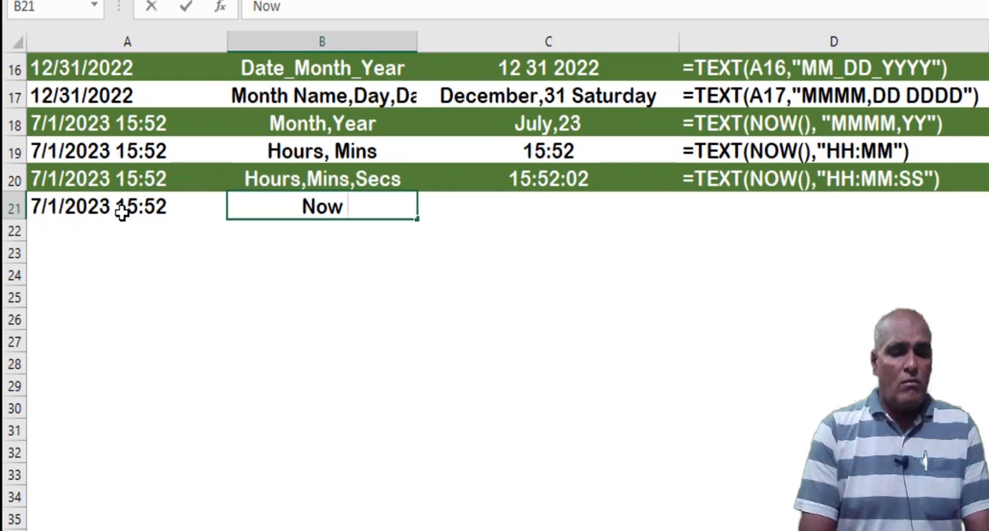
key("Return")
key("Up")
key("Right")
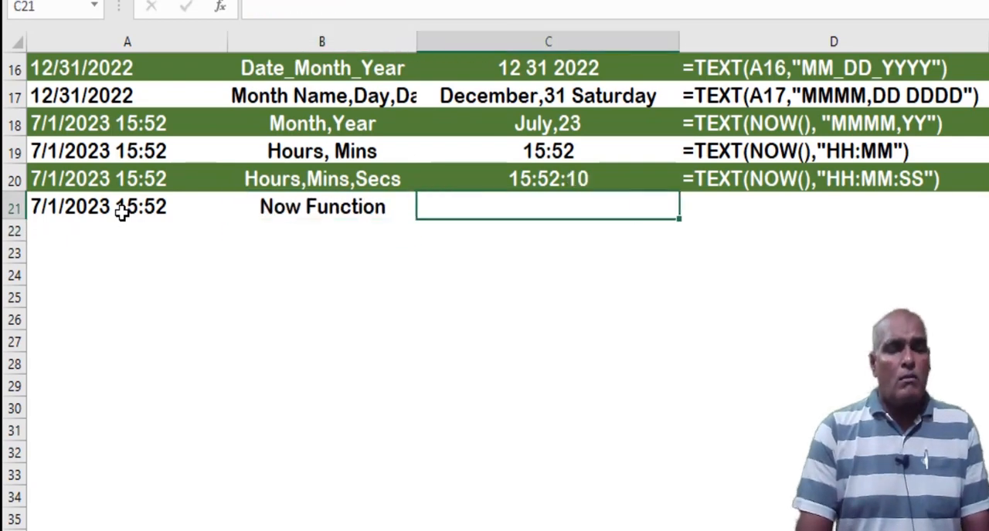
Fill the TEXT formula from C20 down into C21 and change its format code to "MM:DD:YYYY:HH:MM:SS"
key("ctrl+d")
key("F2")
key("Left")
key("Left")
key("Left")
key("Left")
key("Left")
key("Left")
key("Left")
key("Left")
key("Left")
key("Left")
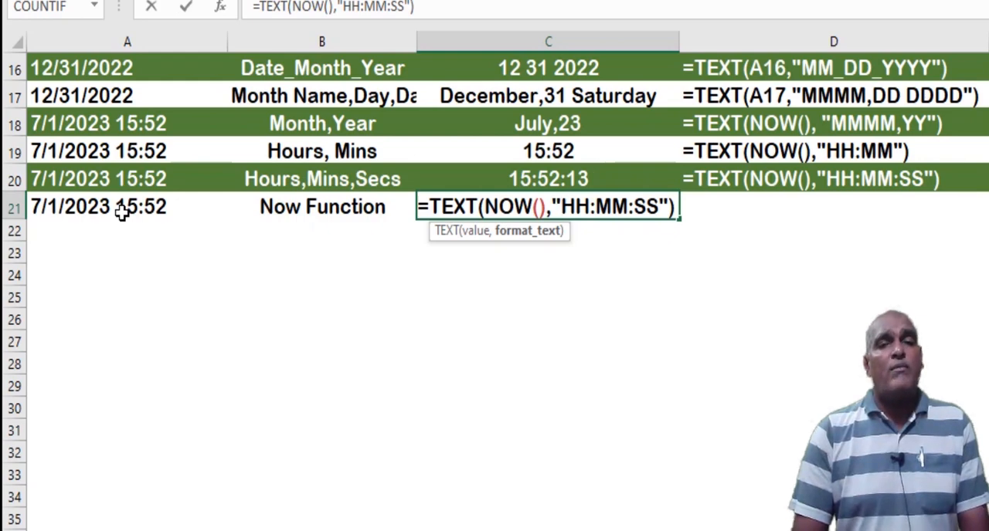
type("MM")
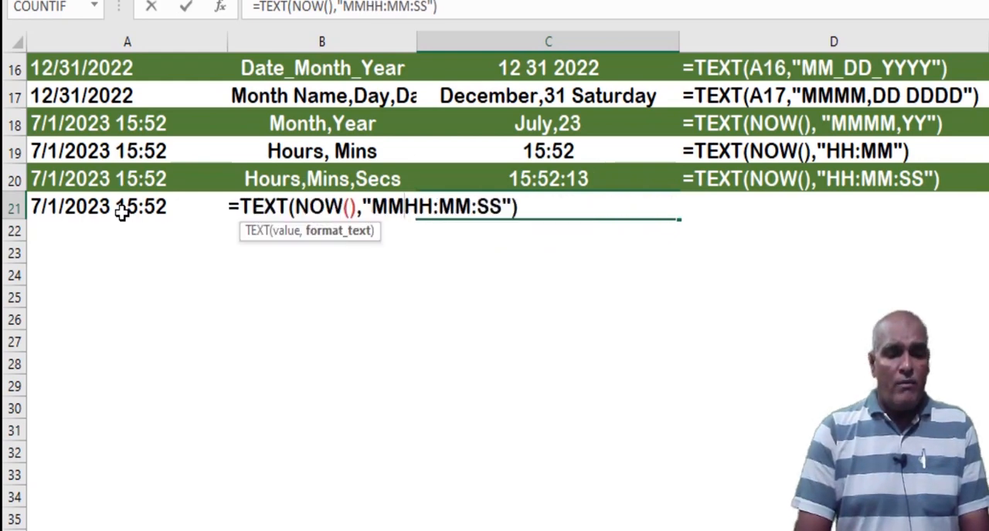
type(":DD")
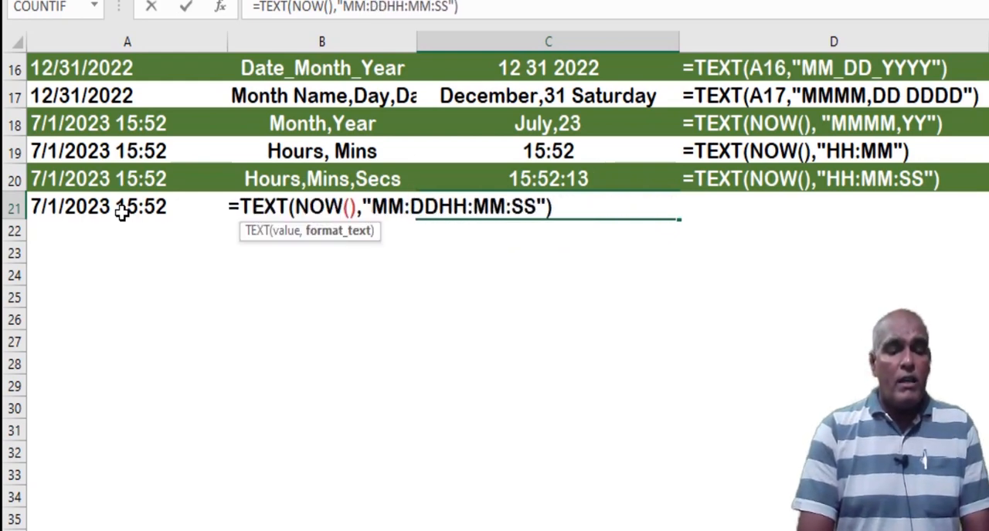
type(":")
type("YYYY")
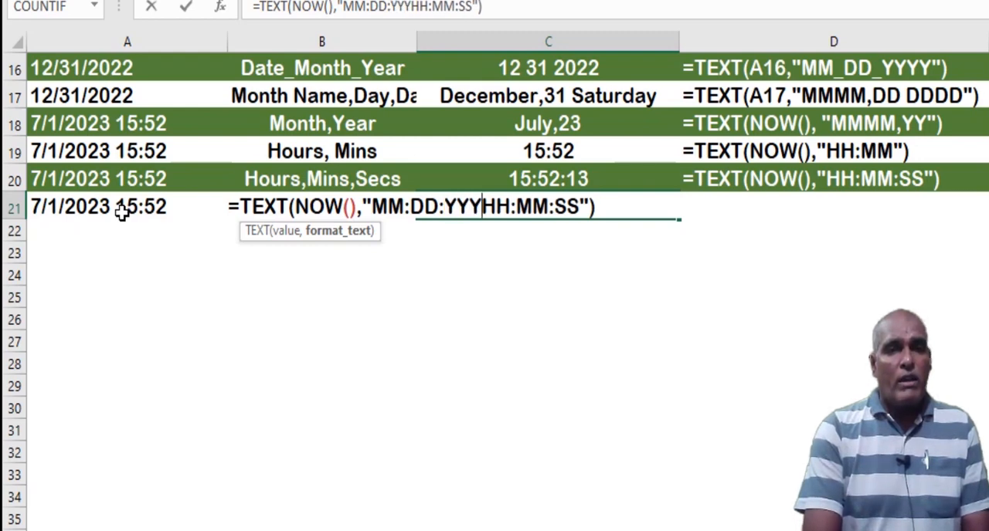
type(":")
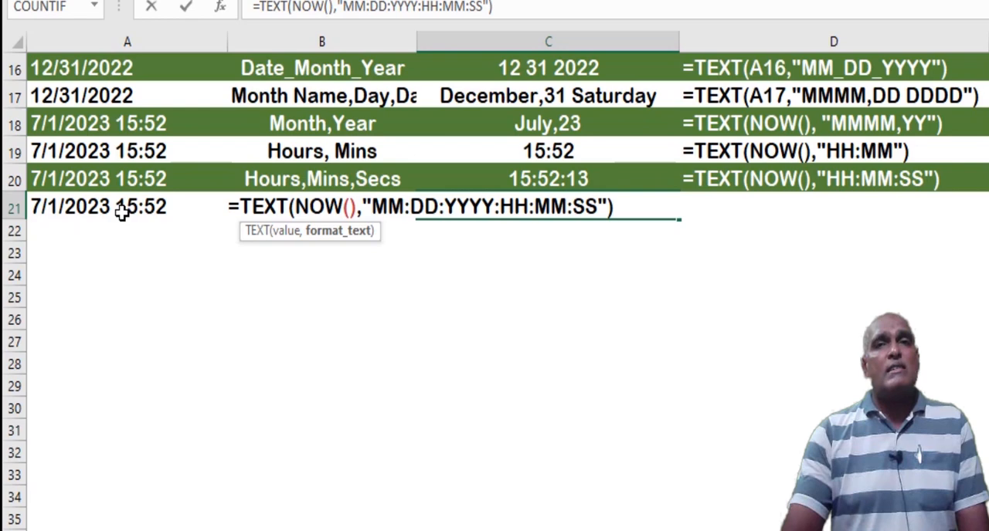
key("Return")
key("Up")
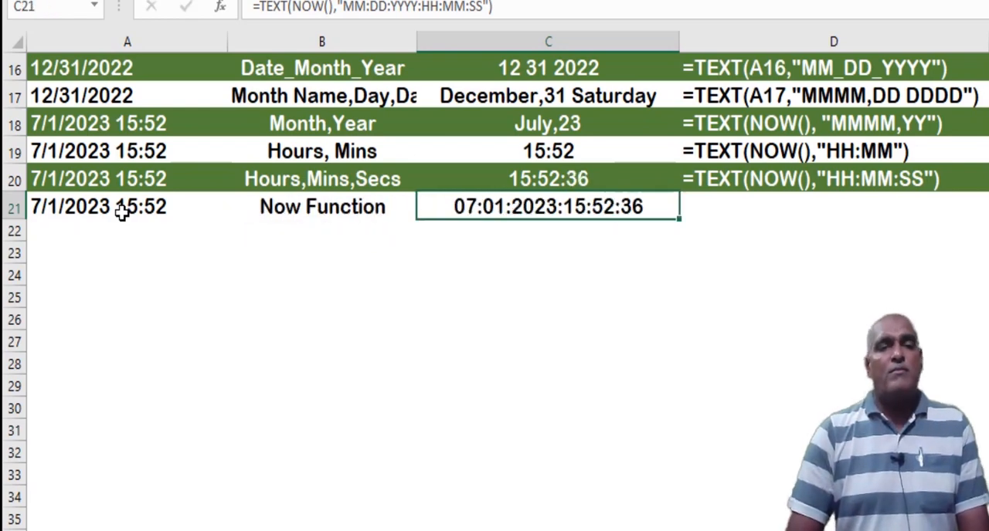
Fill the FORMULATEXT formula down into D21 and widen column D to fit the longer formula text
key("Right")
key("ctrl+d")
left_click_drag(987, 41, 988, 41)
left_click(683, 236)
left_click(561, 225)
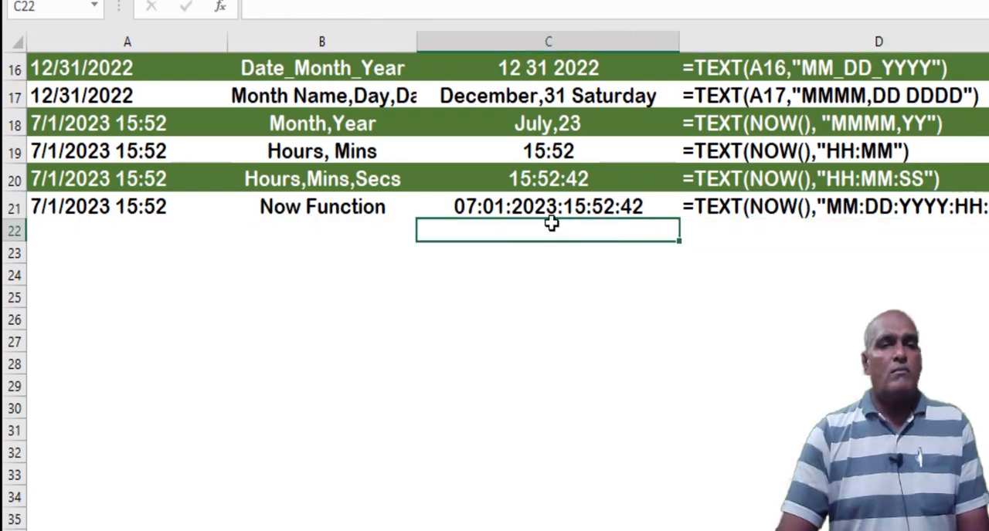
left_click(410, 334)
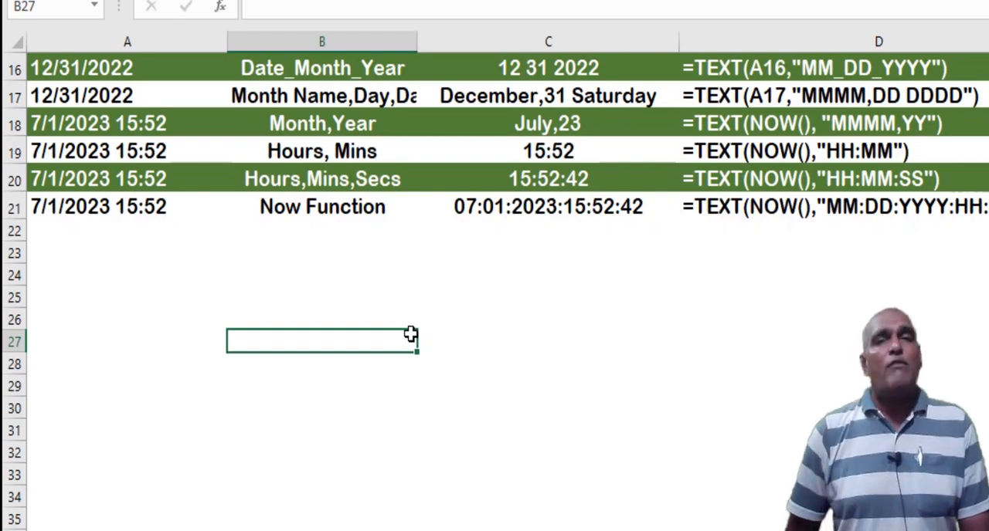
scroll(443, 298, "up", 5)
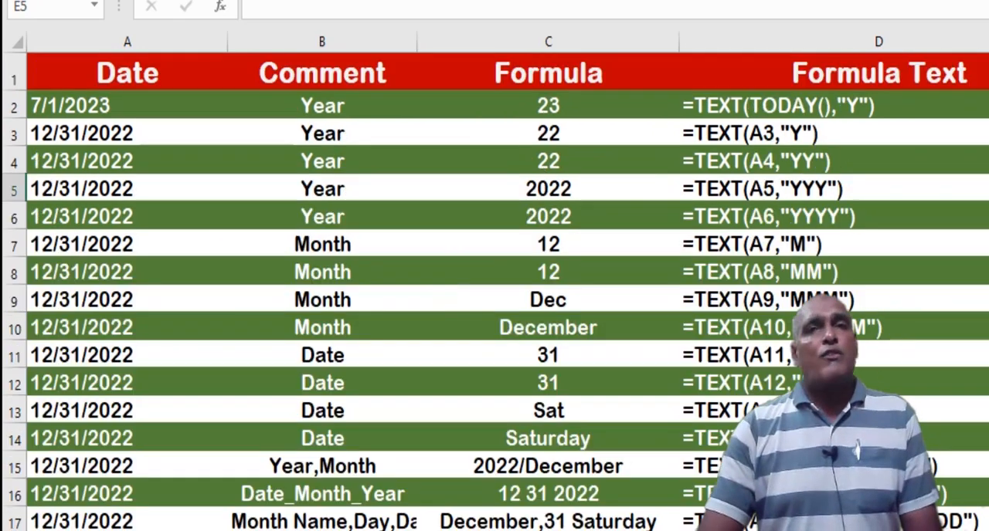